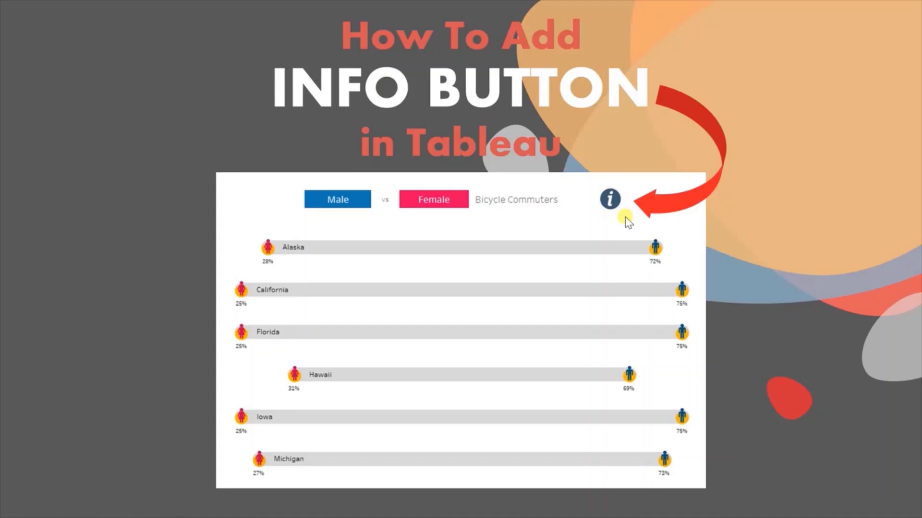
Step: Advance past the title slide to the finished Male vs Female Bicycle Commuters dashboard example
{"action": "left_click", "coordinate": [628, 222]}
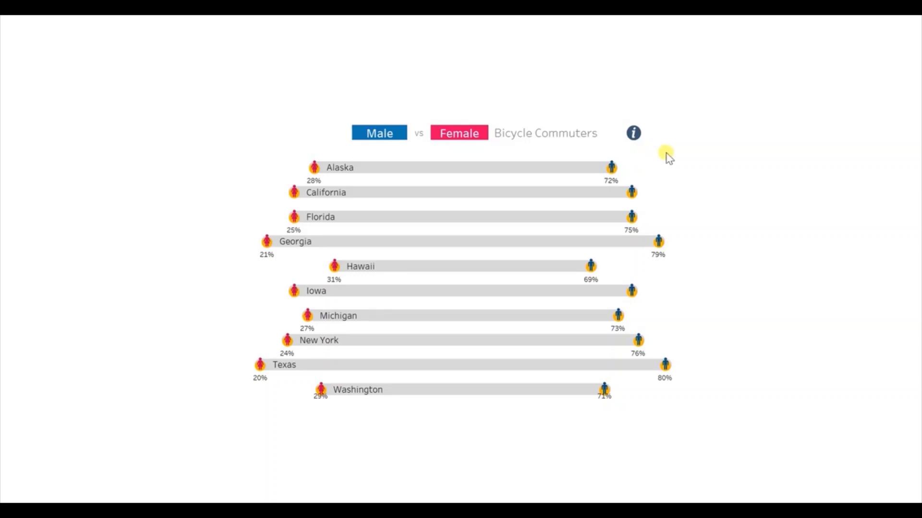
Step: Add a blank new worksheet, Sheet 4, after the Male vs Female dashboard tab
{"action": "mouse_move", "coordinate": [633, 138]}
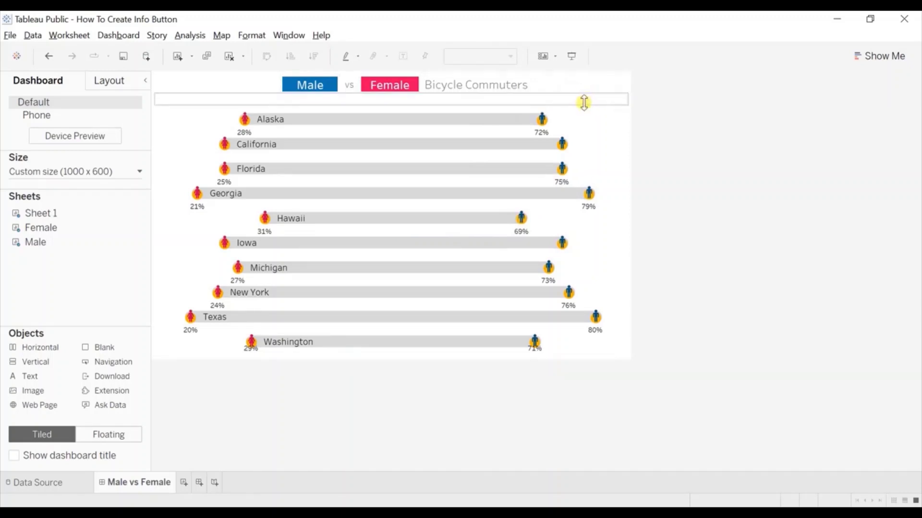
{"action": "mouse_move", "coordinate": [317, 221]}
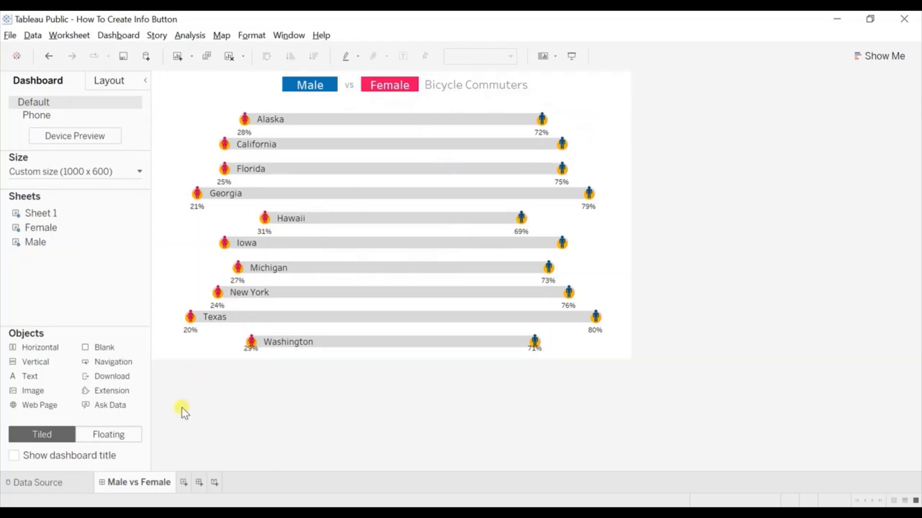
{"action": "left_click", "coordinate": [183, 482]}
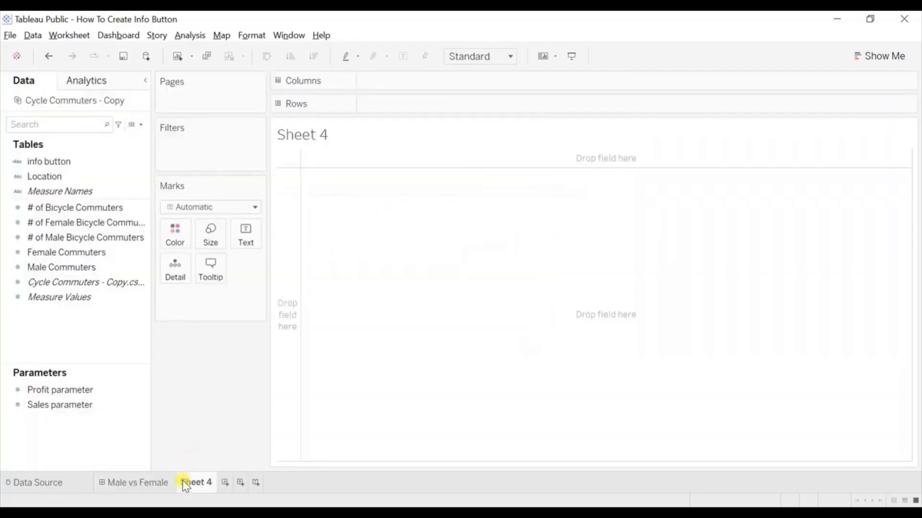
Step: Create a calculated field named 'Info Button' whose formula is "i"
{"action": "left_click", "coordinate": [122, 269]}
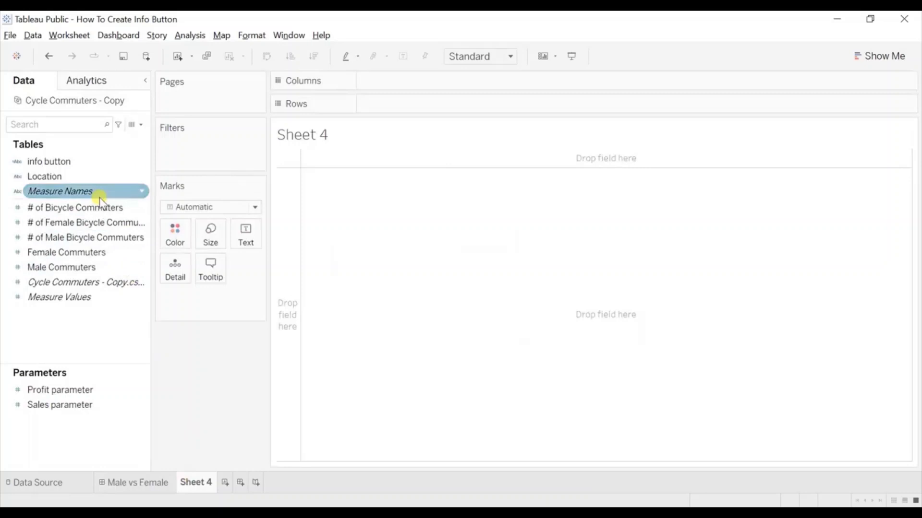
{"action": "left_click", "coordinate": [140, 125]}
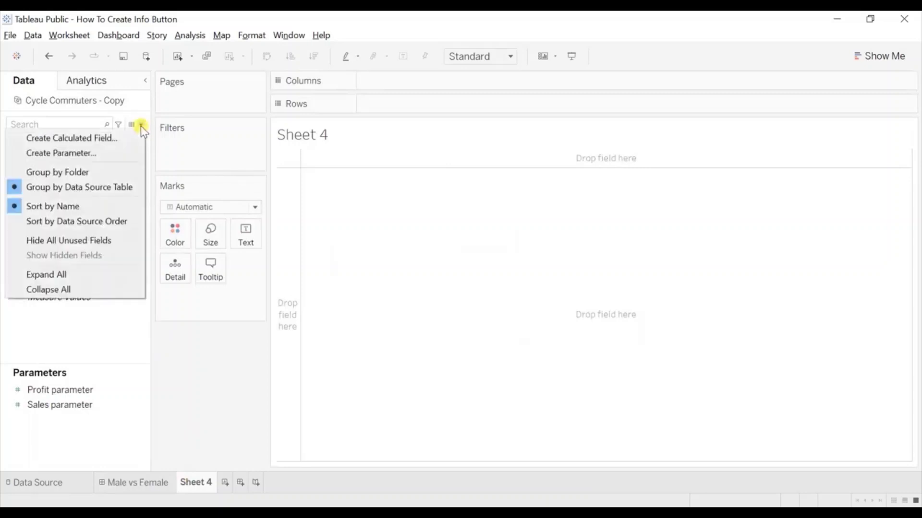
{"action": "left_click", "coordinate": [109, 140]}
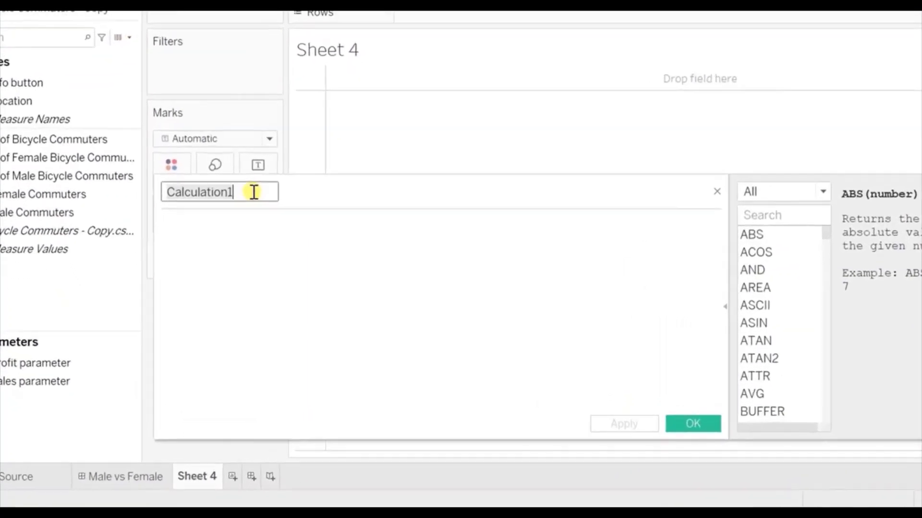
{"action": "type", "text": "Info"}
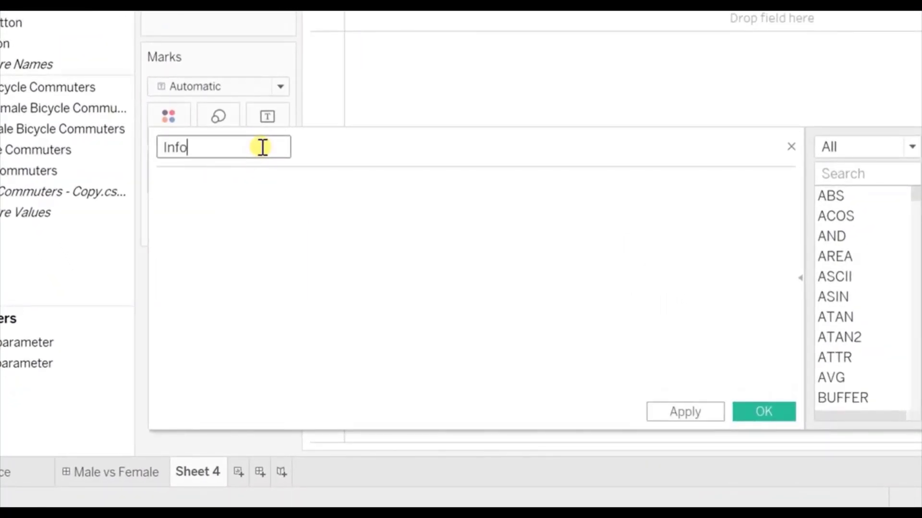
{"action": "type", "text": " Button"}
{"action": "left_click", "coordinate": [212, 183]}
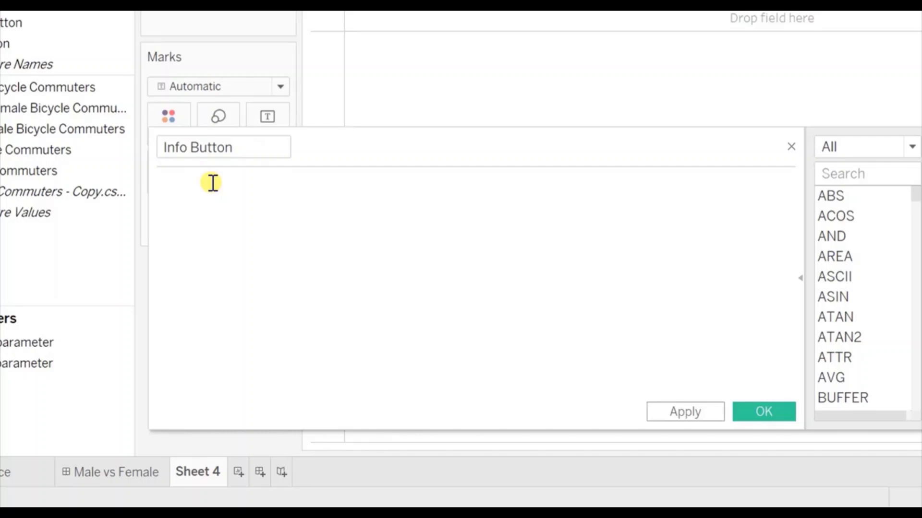
{"action": "type", "text": "\""}
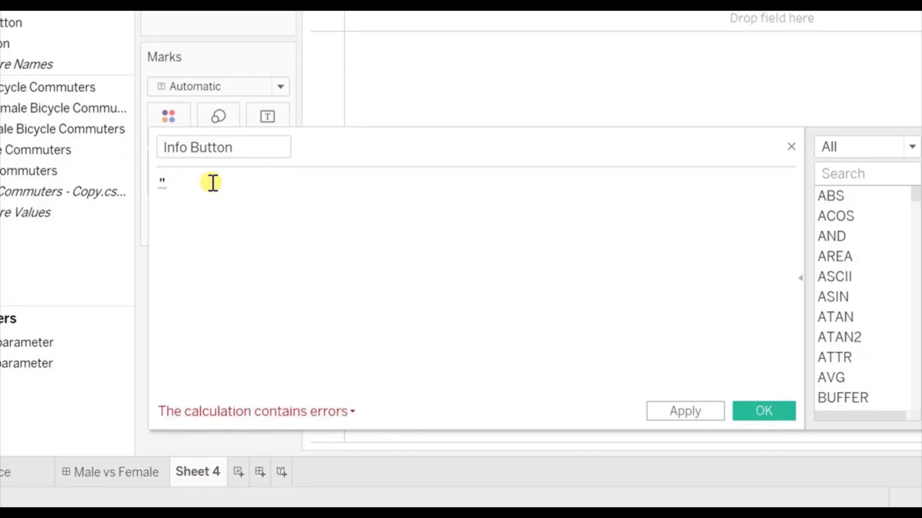
{"action": "type", "text": "i\""}
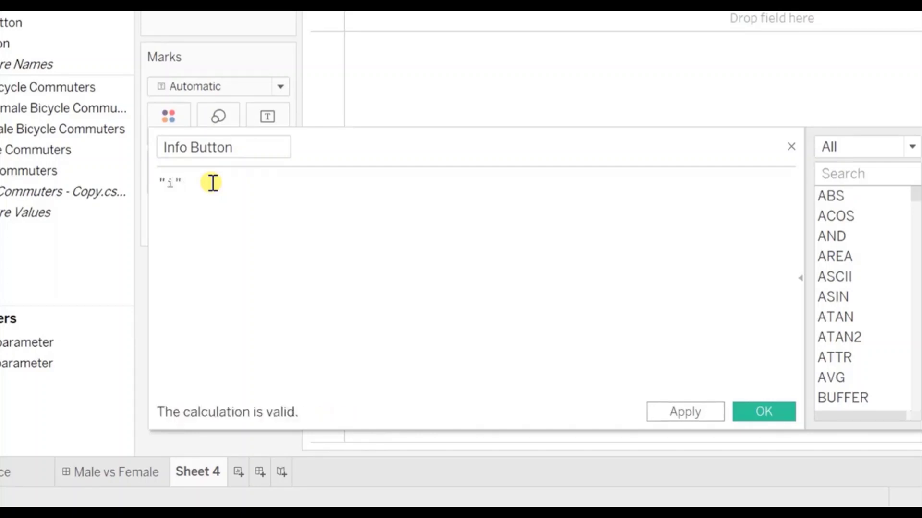
{"action": "left_click", "coordinate": [763, 411]}
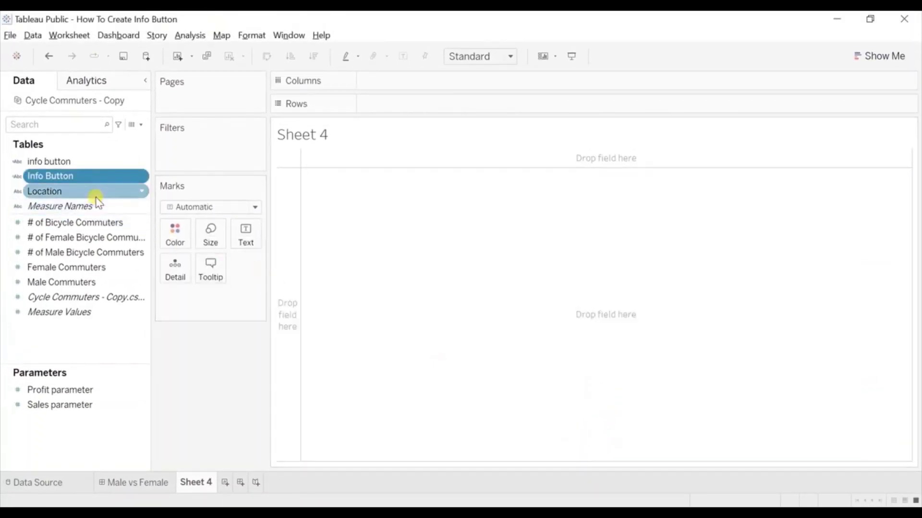
Step: Put Info Button on Text, switch the mark type to Circle, and enlarge the circle
{"action": "left_click_drag", "start_coordinate": [46, 177], "coordinate": [241, 234]}
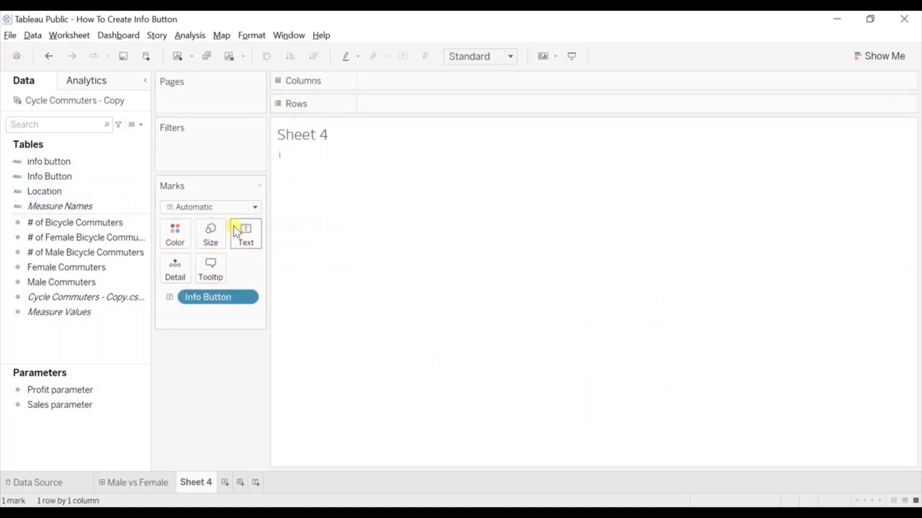
{"action": "left_click", "coordinate": [221, 207]}
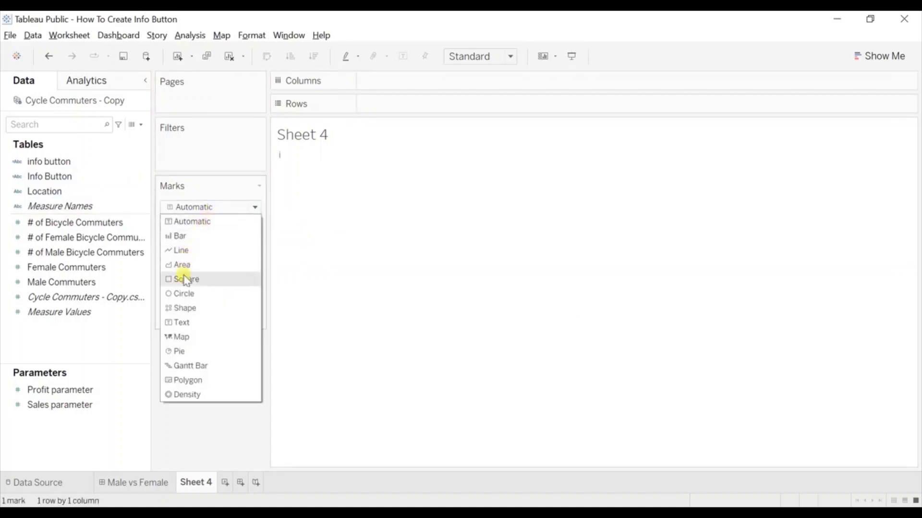
{"action": "left_click", "coordinate": [183, 293]}
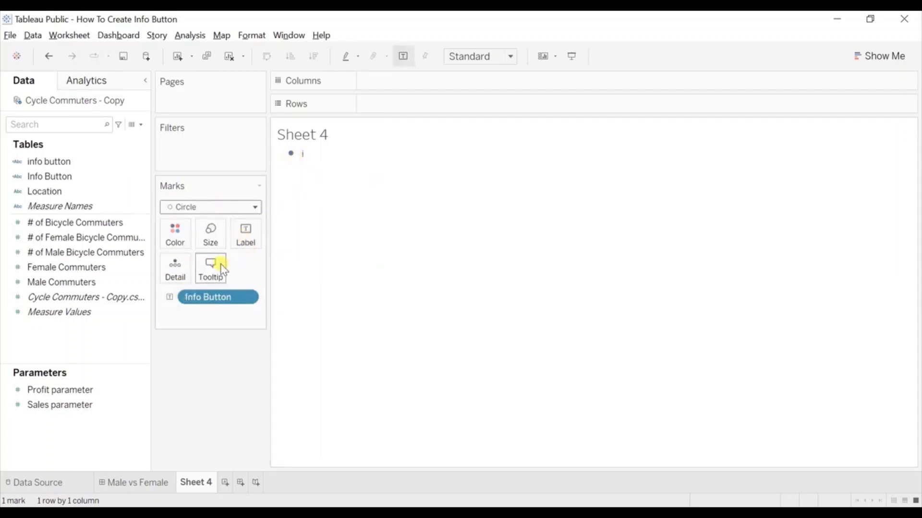
{"action": "left_click", "coordinate": [209, 245]}
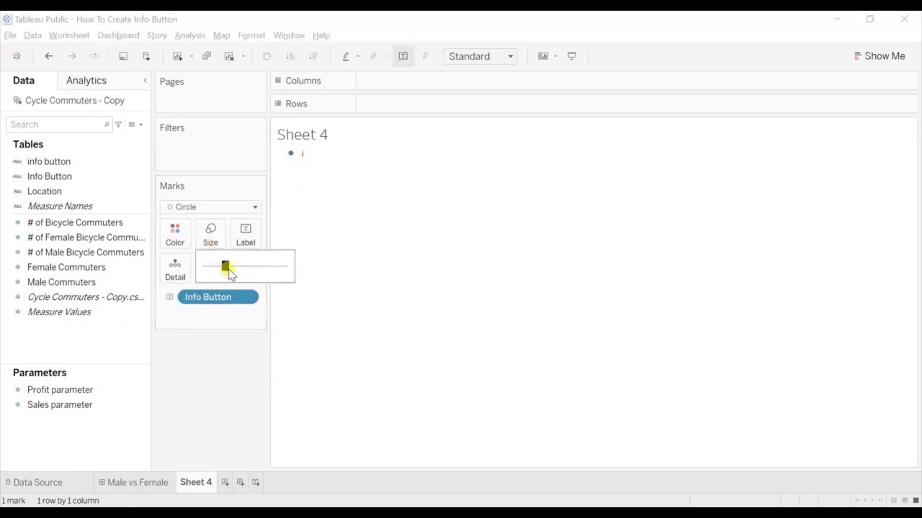
{"action": "left_click_drag", "start_coordinate": [235, 267], "coordinate": [245, 267]}
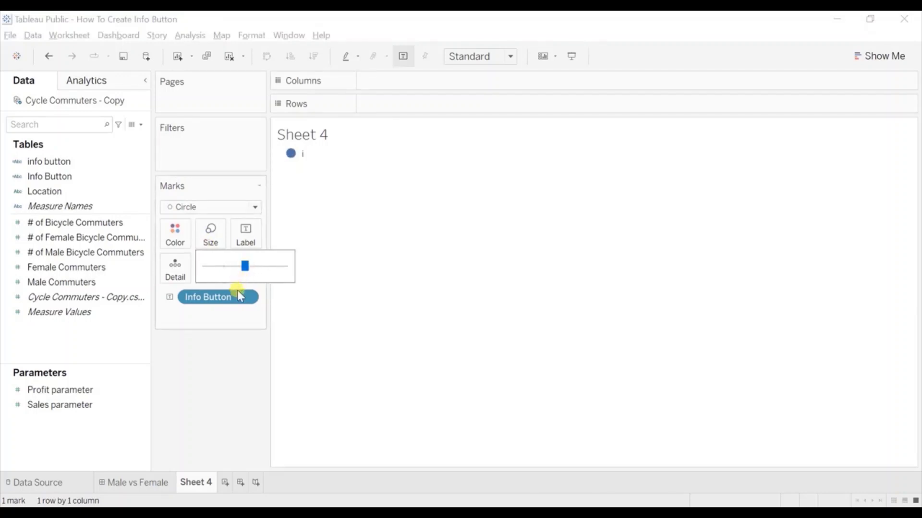
{"action": "left_click", "coordinate": [235, 370]}
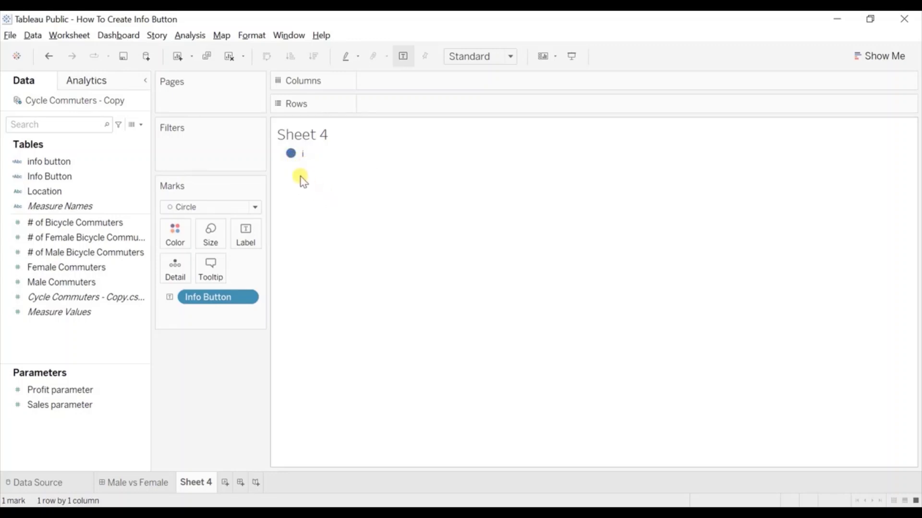
Step: Center the 'i' label on the circle mark
{"action": "left_click", "coordinate": [246, 238]}
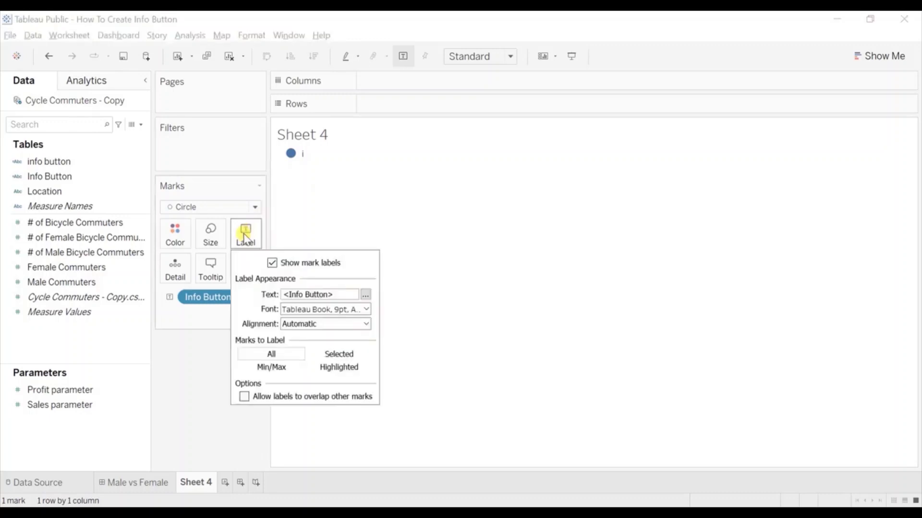
{"action": "left_click", "coordinate": [291, 327]}
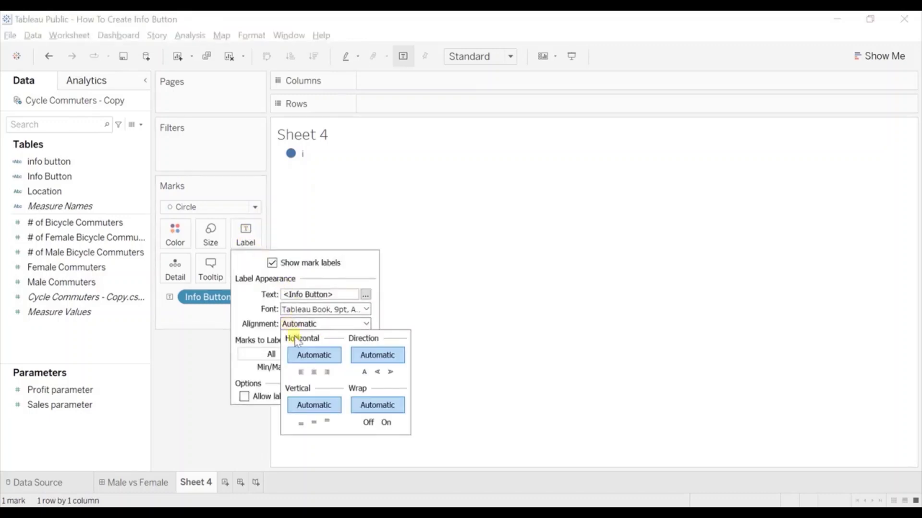
{"action": "left_click", "coordinate": [314, 373]}
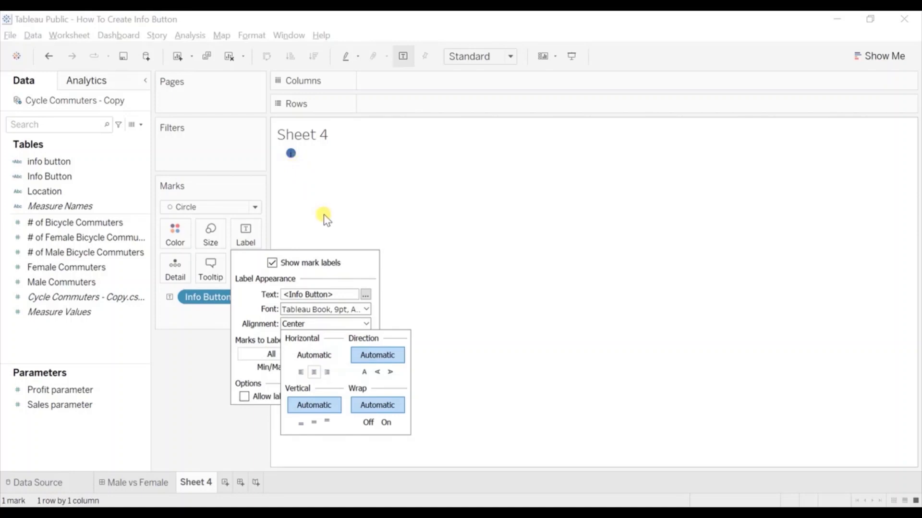
Step: Format the label as bold italic white Constantia
{"action": "left_click", "coordinate": [302, 311]}
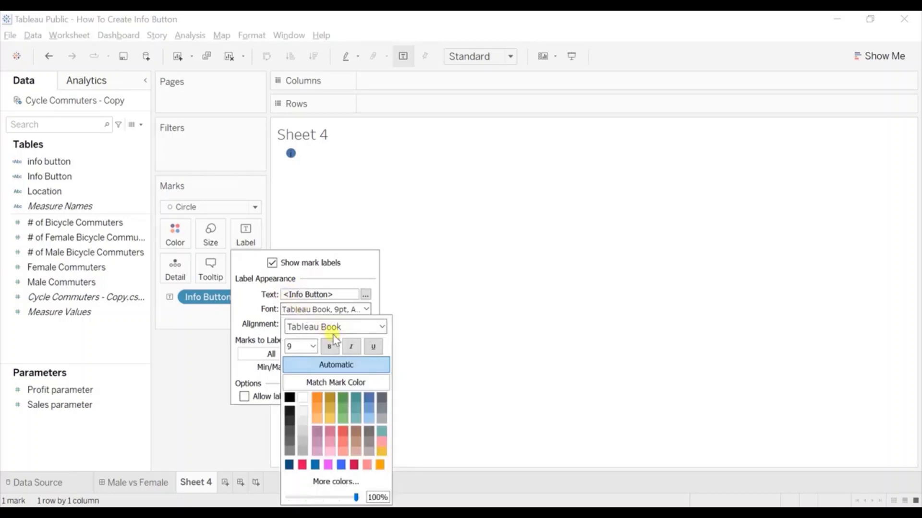
{"action": "left_click", "coordinate": [382, 327]}
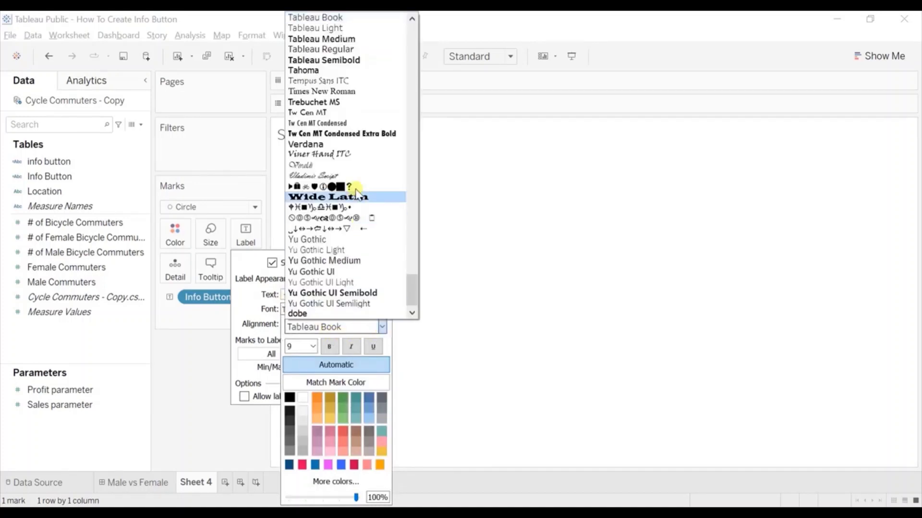
{"action": "mouse_move", "coordinate": [411, 280]}
{"action": "left_mouse_down"}
{"action": "mouse_move", "coordinate": [403, 128]}
{"action": "mouse_move", "coordinate": [412, 79]}
{"action": "left_mouse_up"}
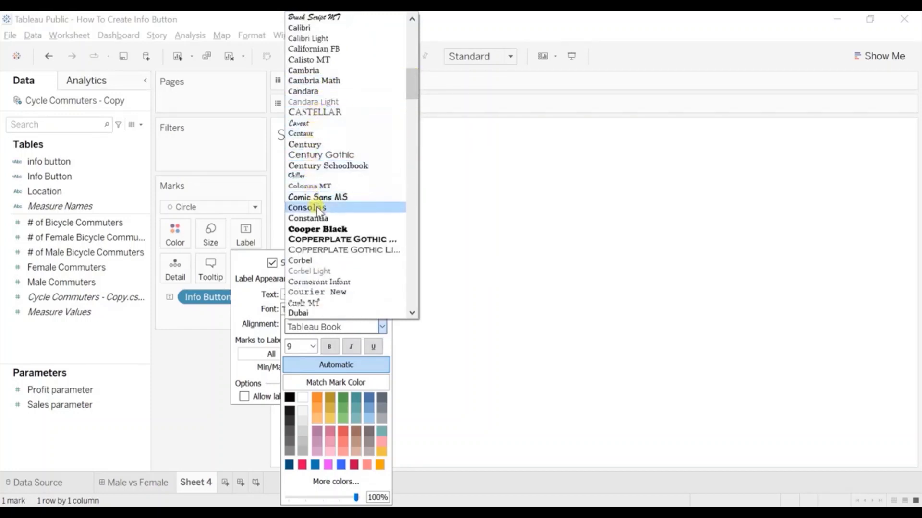
{"action": "left_click", "coordinate": [325, 218]}
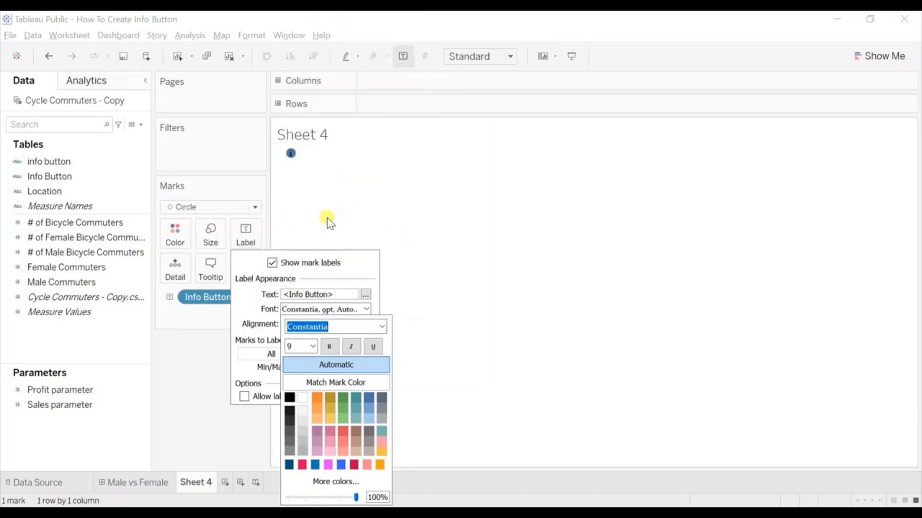
{"action": "left_click", "coordinate": [329, 346]}
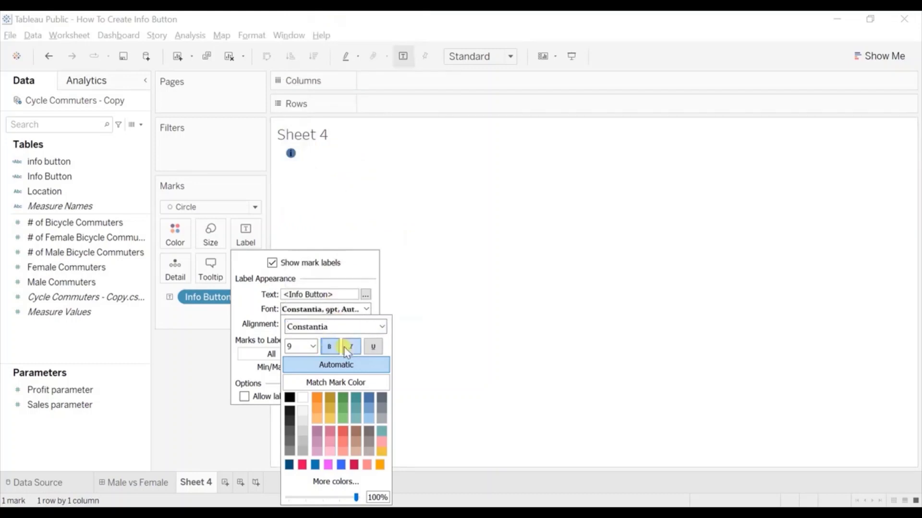
{"action": "left_click", "coordinate": [350, 346]}
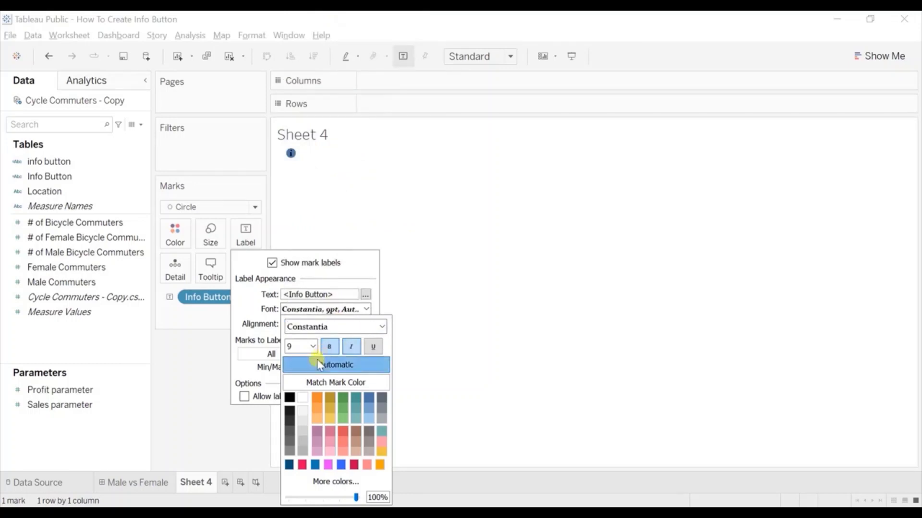
{"action": "left_click", "coordinate": [302, 397]}
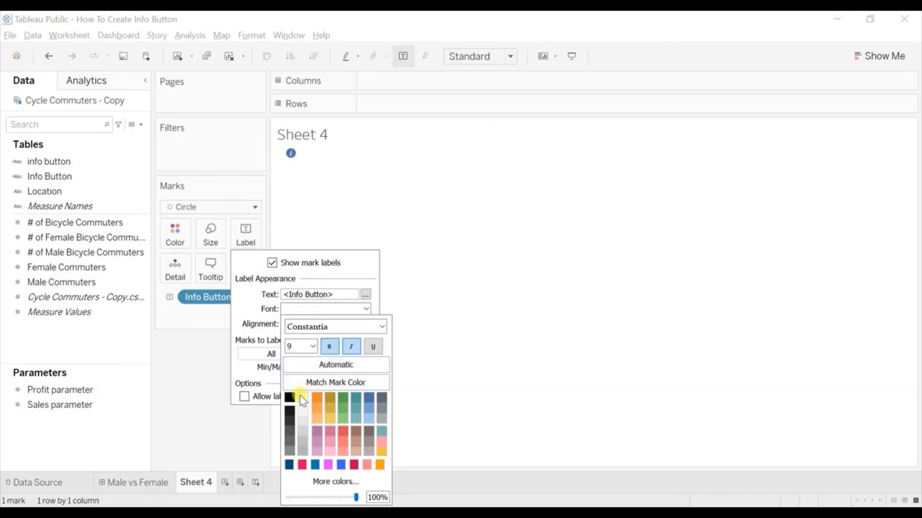
{"action": "left_click", "coordinate": [372, 239]}
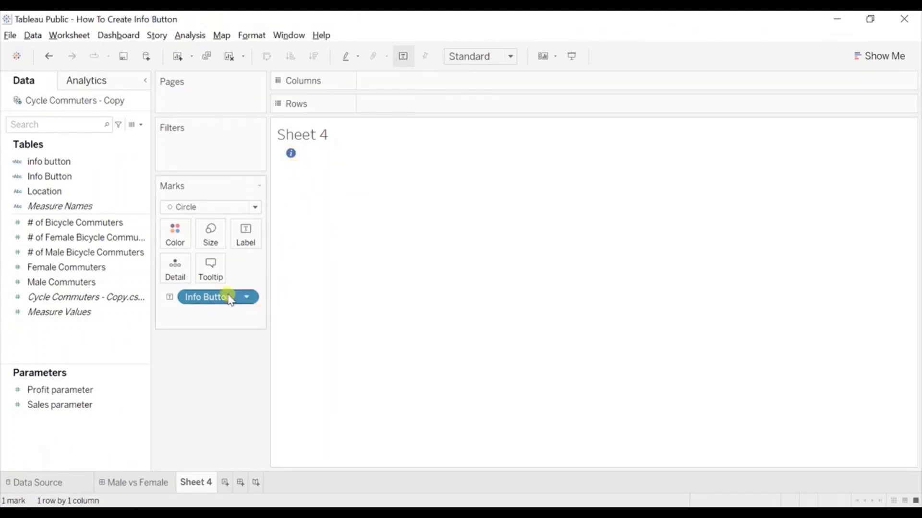
Step: Replace the tooltip with bold 'comparsion of bicycle commuters by gender' at size 12
{"action": "left_click", "coordinate": [214, 274]}
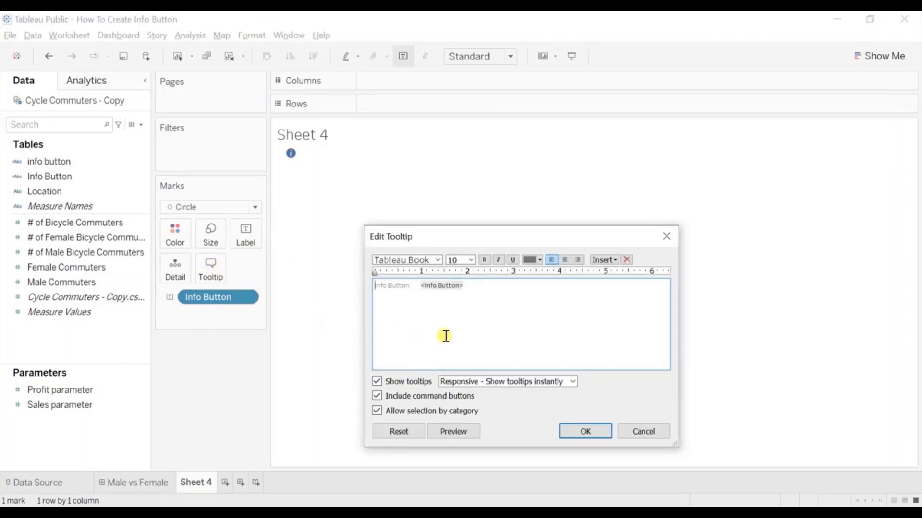
{"action": "key", "text": "ctrl+b"}
{"action": "key", "text": "ctrl+a"}
{"action": "type", "text": "c"}
{"action": "type", "text": "omparsion"}
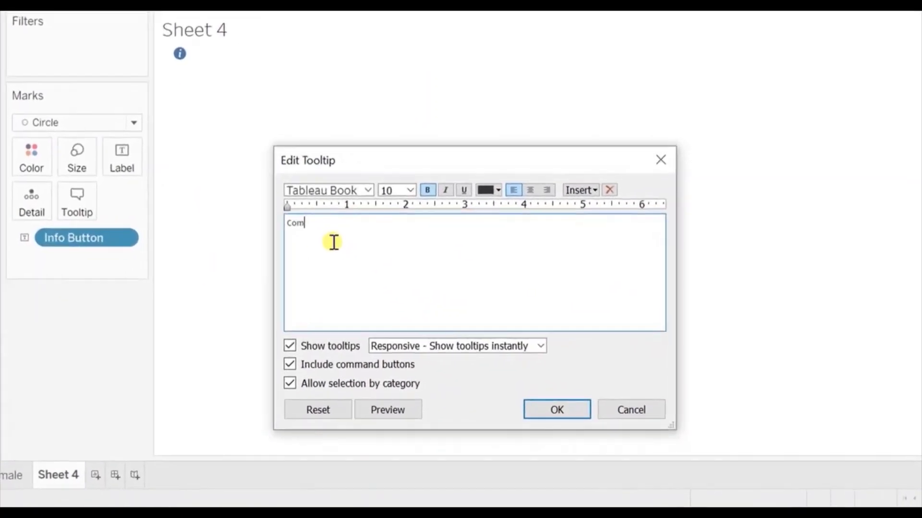
{"action": "type", "text": " of b"}
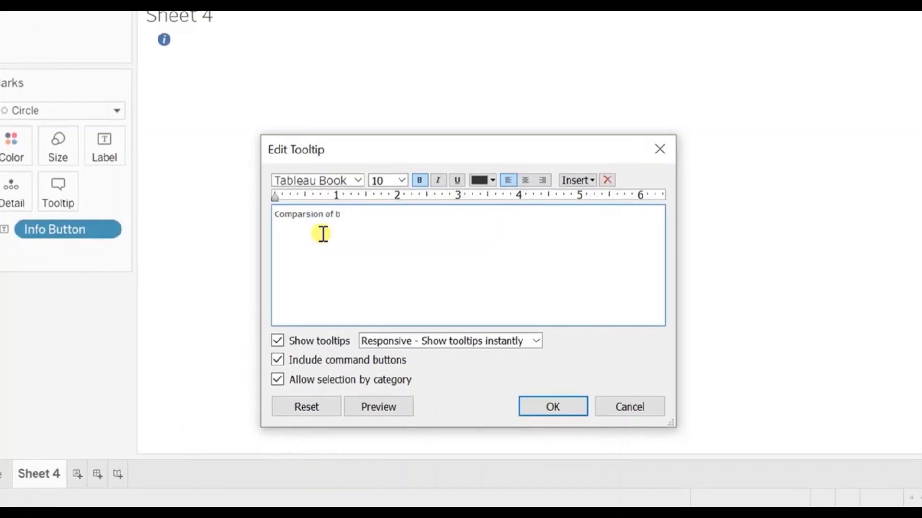
{"action": "type", "text": "icycle commuters by"}
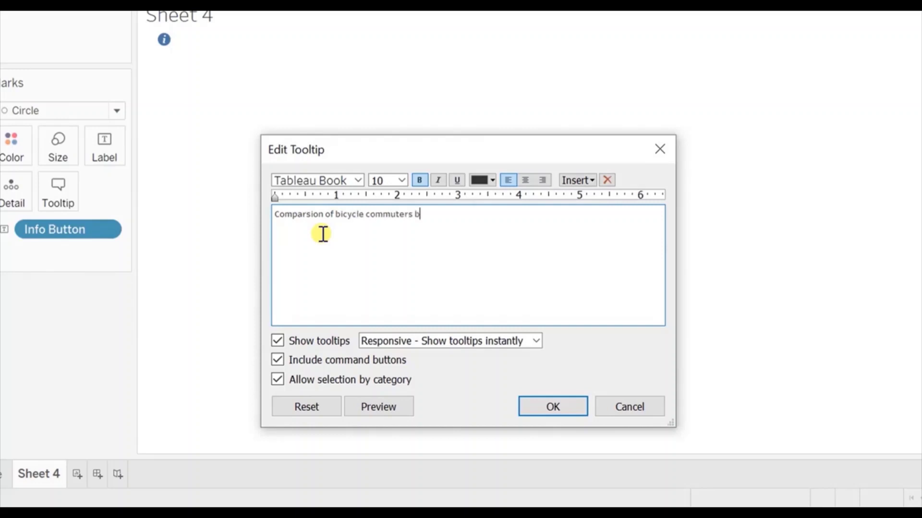
{"action": "type", "text": " gender"}
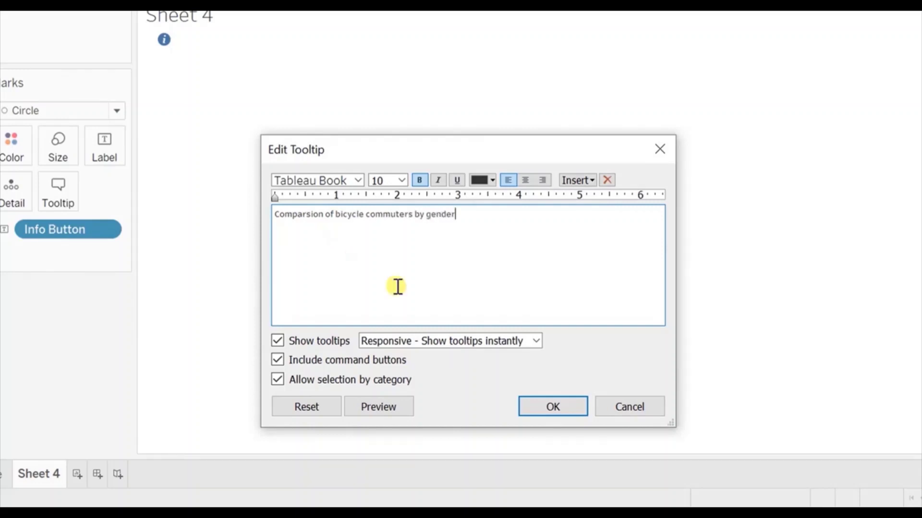
{"action": "key", "text": "ctrl+a"}
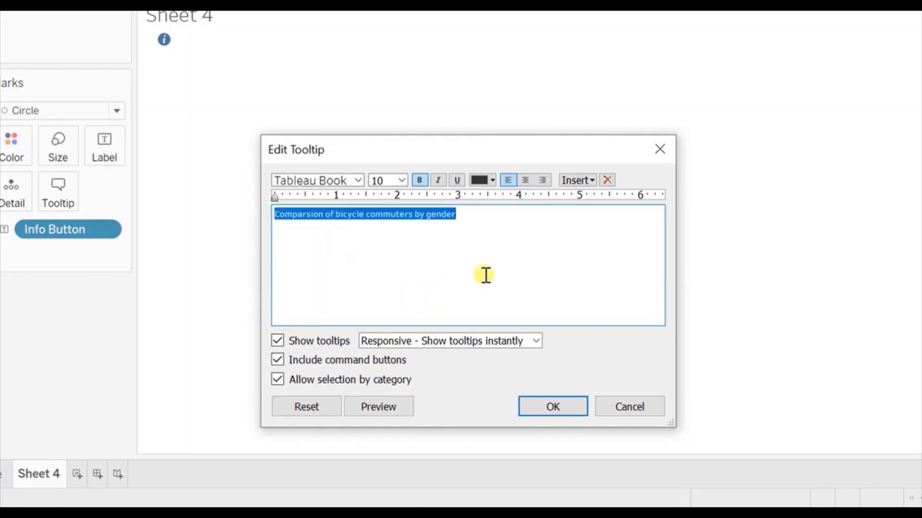
{"action": "left_click", "coordinate": [402, 181]}
{"action": "left_click", "coordinate": [392, 241]}
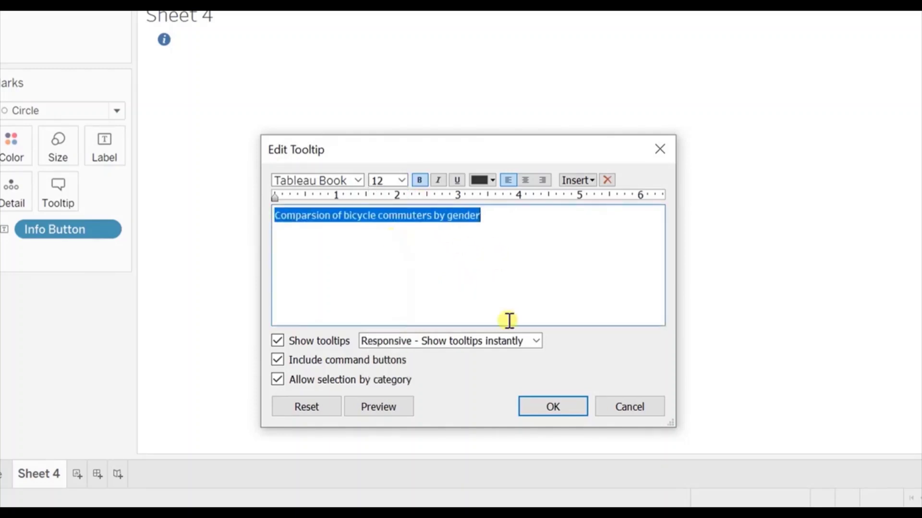
{"action": "left_click", "coordinate": [553, 410]}
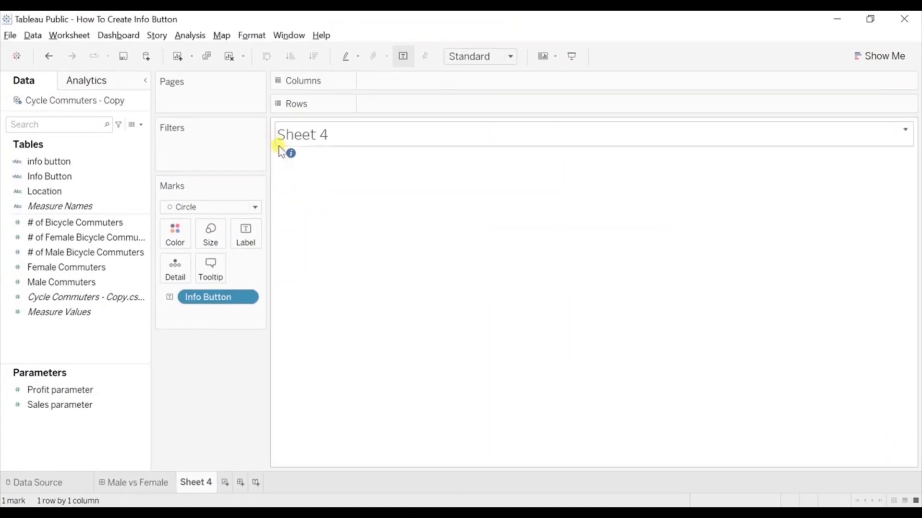
{"action": "mouse_move", "coordinate": [290, 156]}
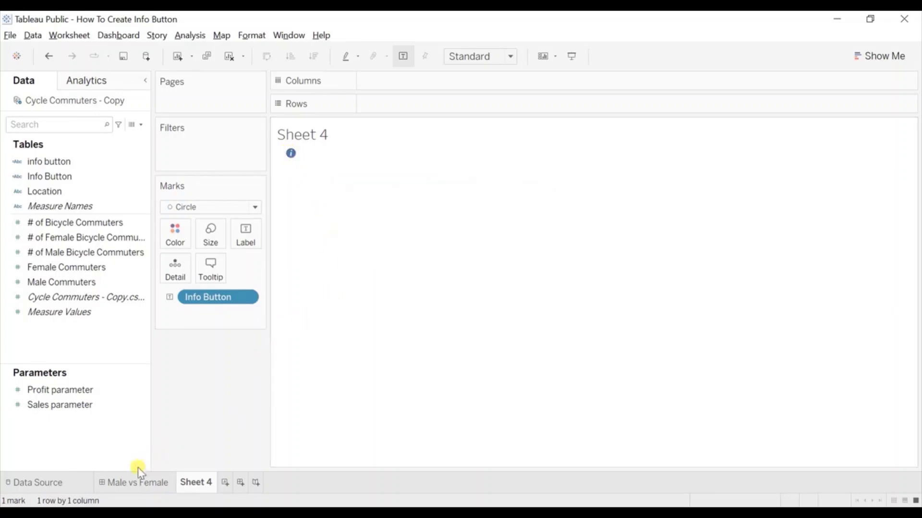
Step: Switch to the Male vs Female dashboard and set new objects to Floating
{"action": "mouse_move", "coordinate": [131, 487]}
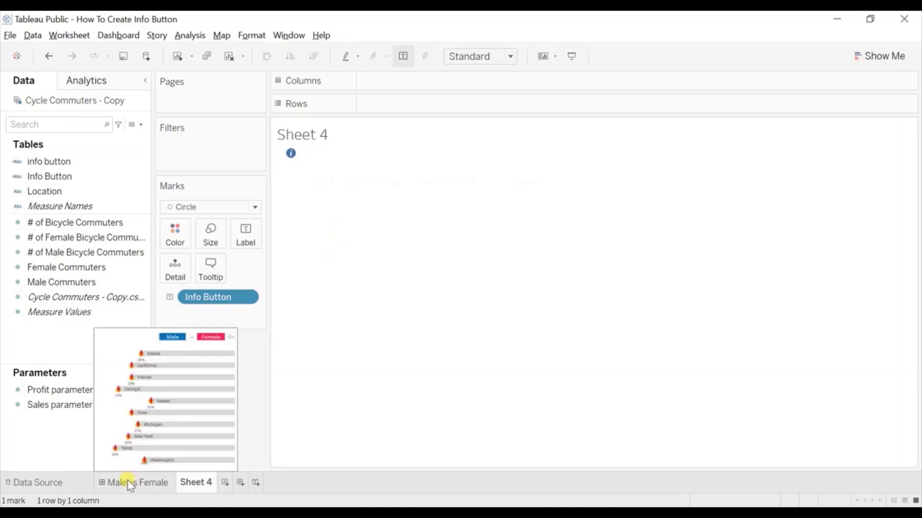
{"action": "left_click", "coordinate": [131, 485]}
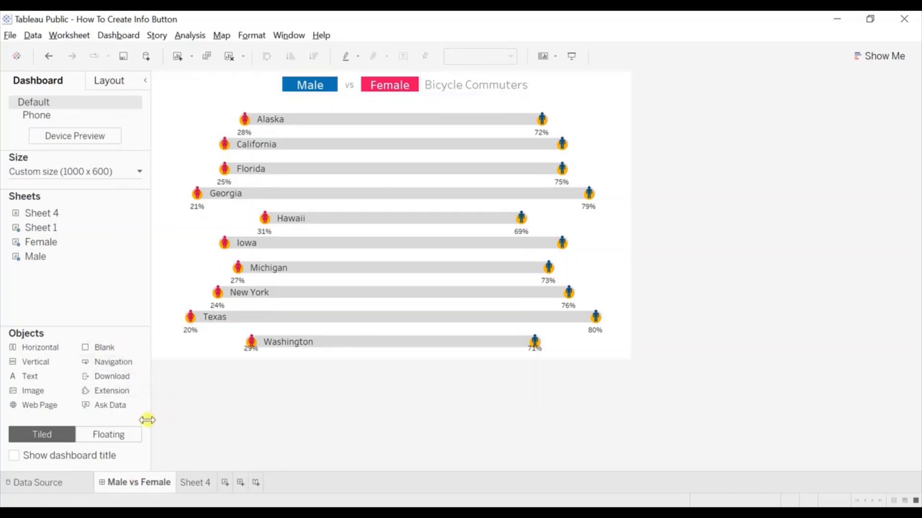
{"action": "left_click", "coordinate": [118, 438]}
Step: Float Sheet 4 on the dashboard near the title at the top right
{"action": "double_click", "coordinate": [39, 218]}
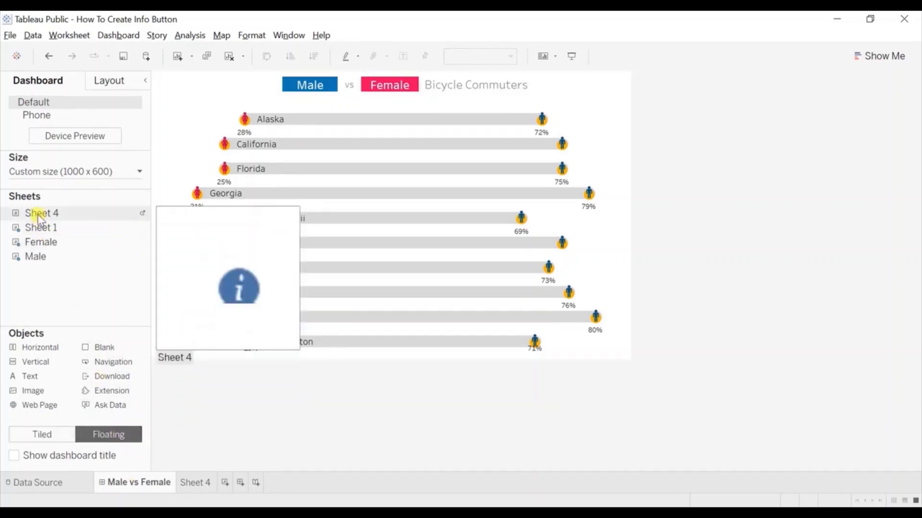
{"action": "key", "text": "ctrl+z"}
{"action": "left_click_drag", "start_coordinate": [37, 214], "coordinate": [544, 79]}
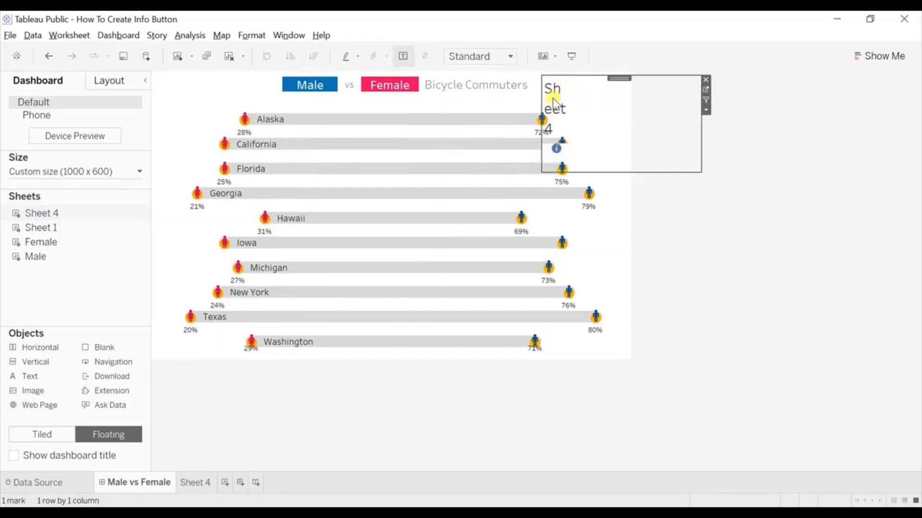
Step: Hide the Sheet 4 title and set its fit to Entire View
{"action": "right_click", "coordinate": [554, 100]}
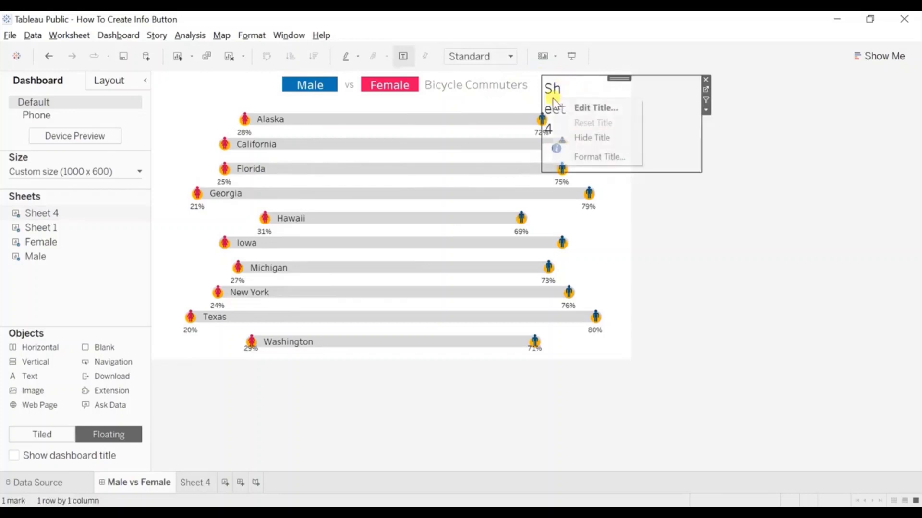
{"action": "left_click", "coordinate": [582, 137]}
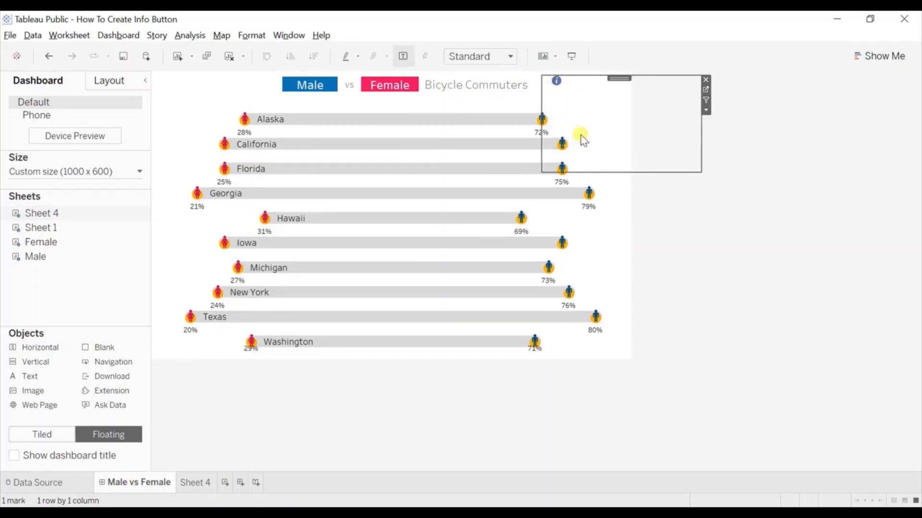
{"action": "left_click", "coordinate": [706, 111]}
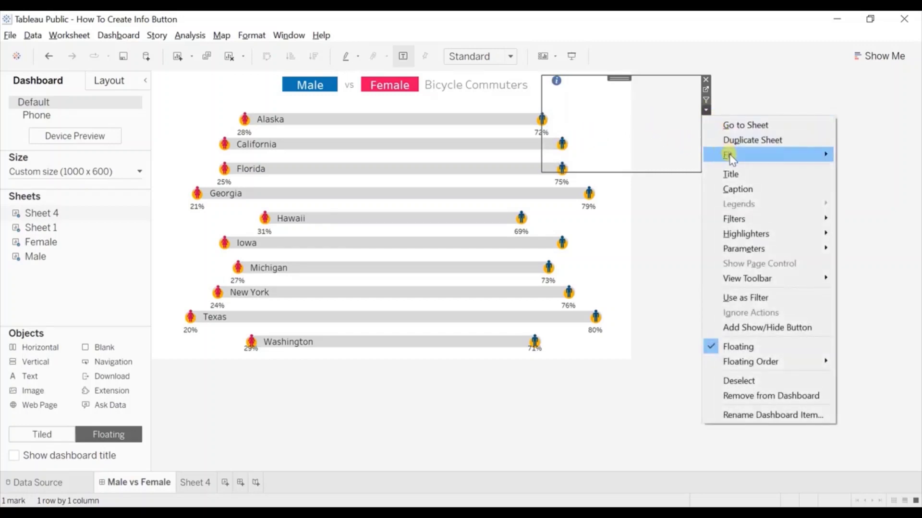
{"action": "mouse_move", "coordinate": [731, 156]}
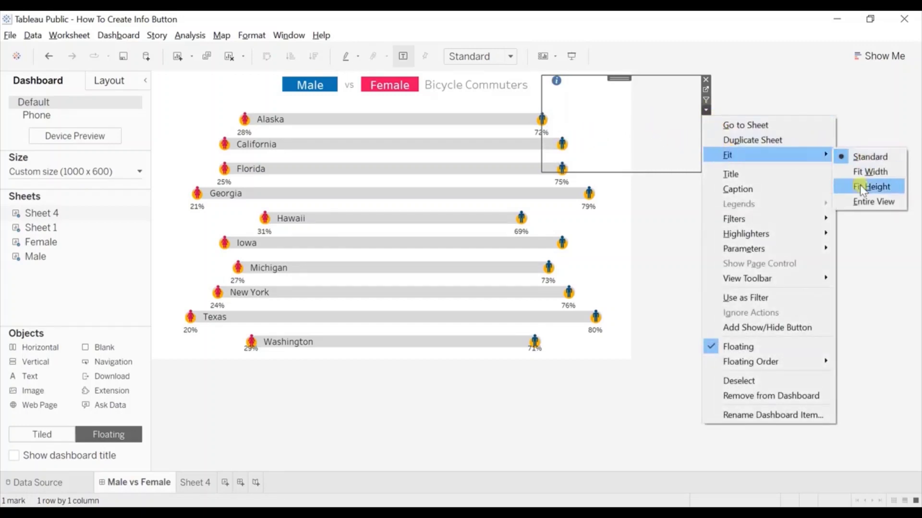
{"action": "left_click", "coordinate": [861, 201]}
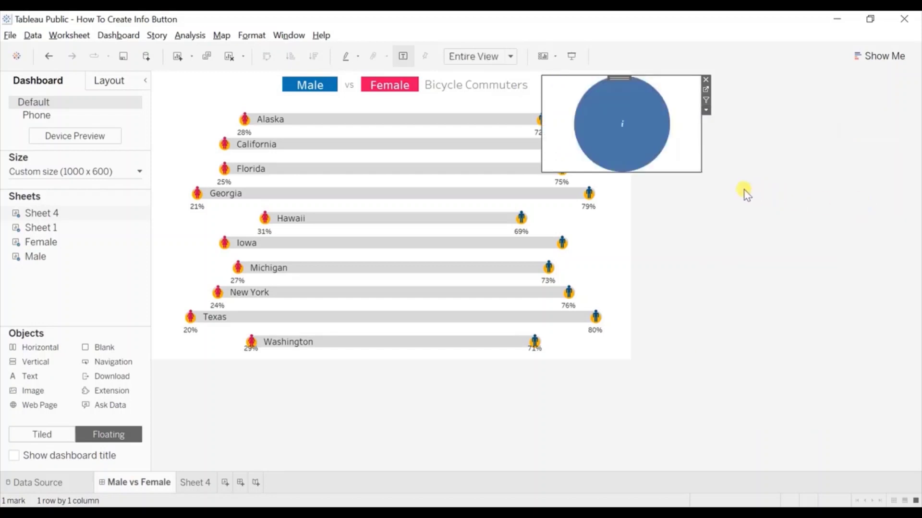
Step: Shrink the floating info container to a small icon beside the Bicycle Commuters title
{"action": "left_click_drag", "start_coordinate": [703, 172], "coordinate": [577, 97]}
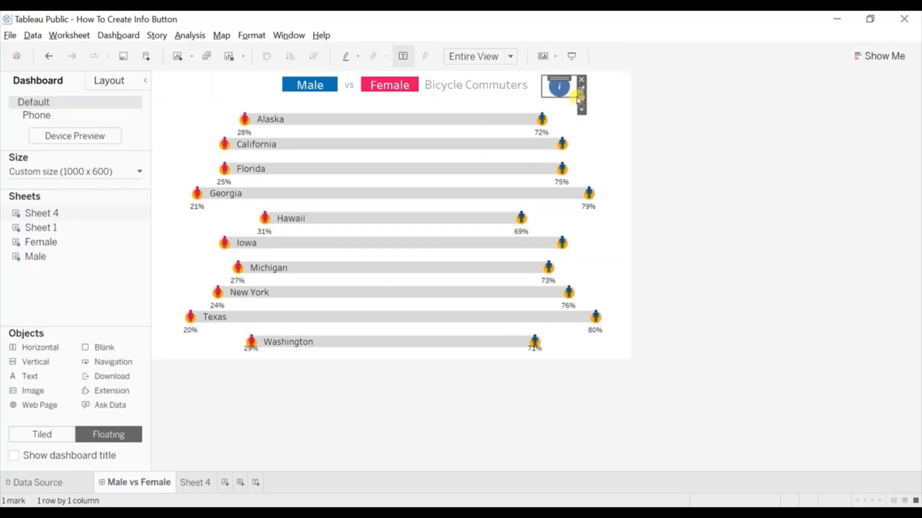
{"action": "left_click_drag", "start_coordinate": [579, 100], "coordinate": [563, 96]}
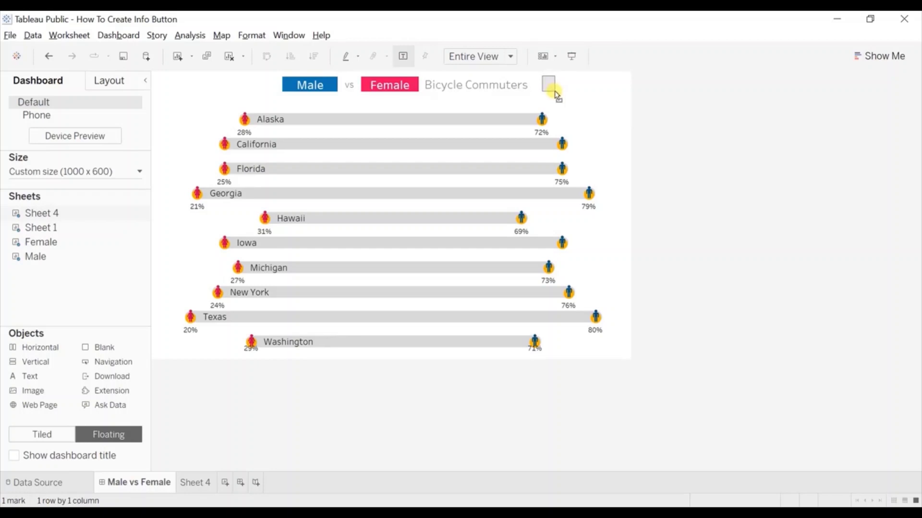
{"action": "left_click", "coordinate": [668, 117]}
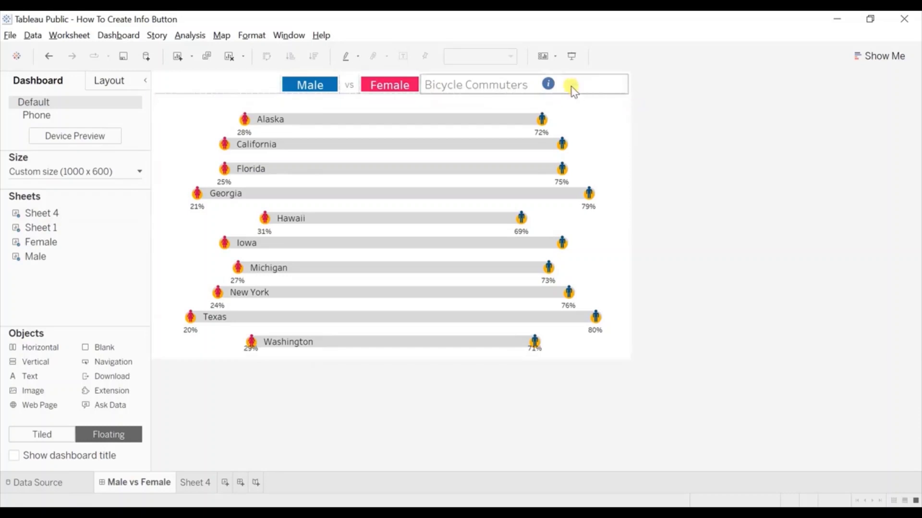
{"action": "mouse_move", "coordinate": [548, 85]}
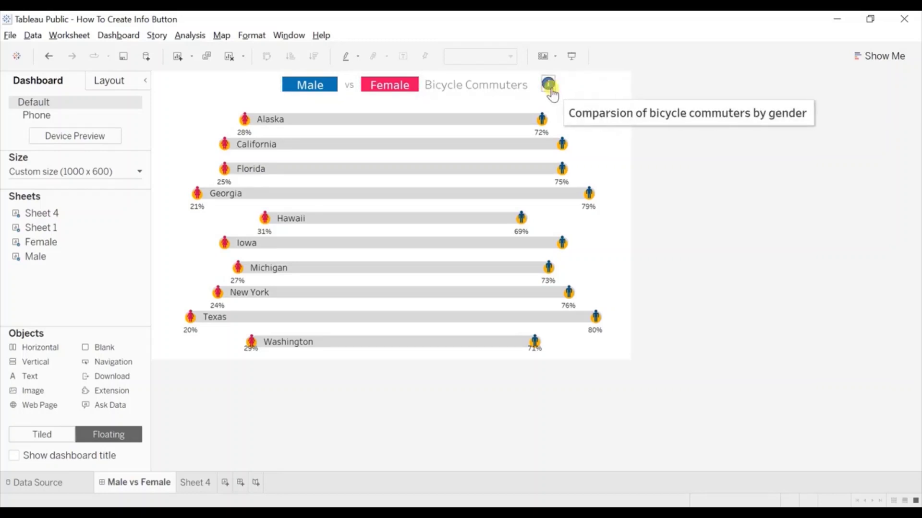
{"action": "left_click", "coordinate": [196, 481]}
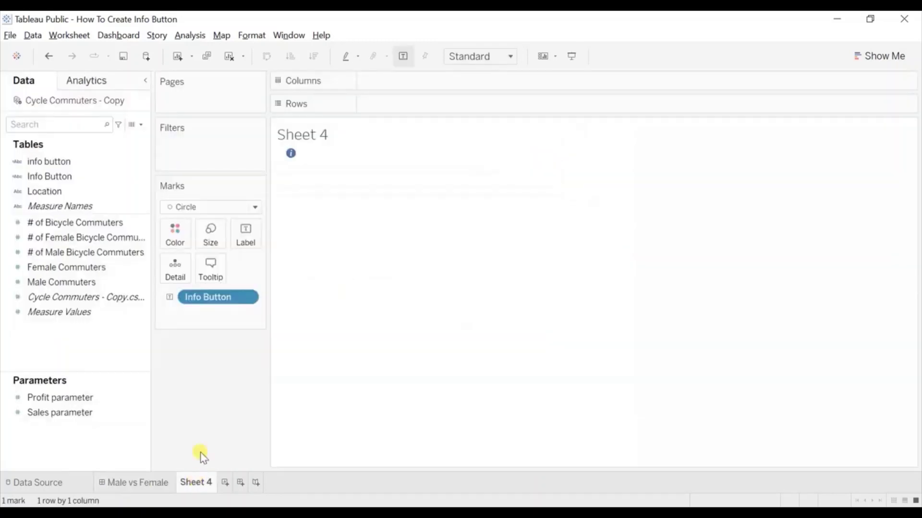
Step: Color the info icon dark grey and return to the Male vs Female dashboard
{"action": "left_click", "coordinate": [176, 236]}
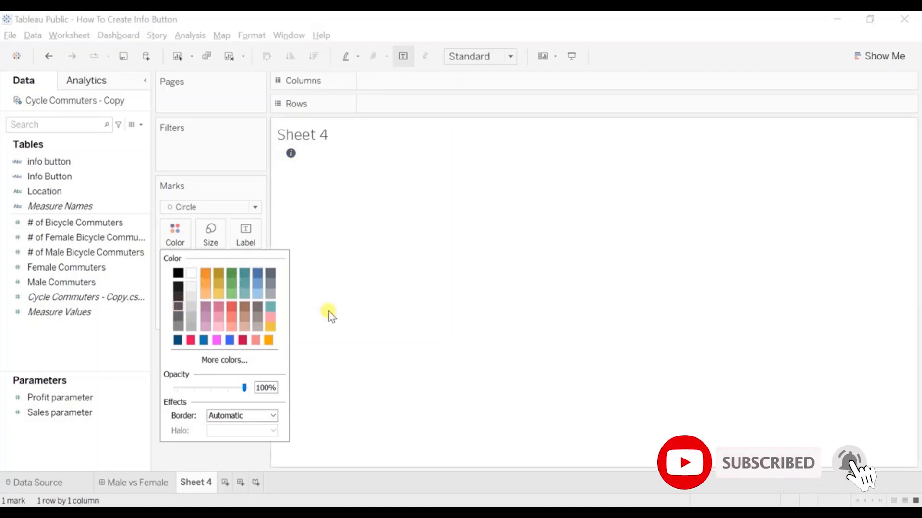
{"action": "left_click", "coordinate": [299, 207]}
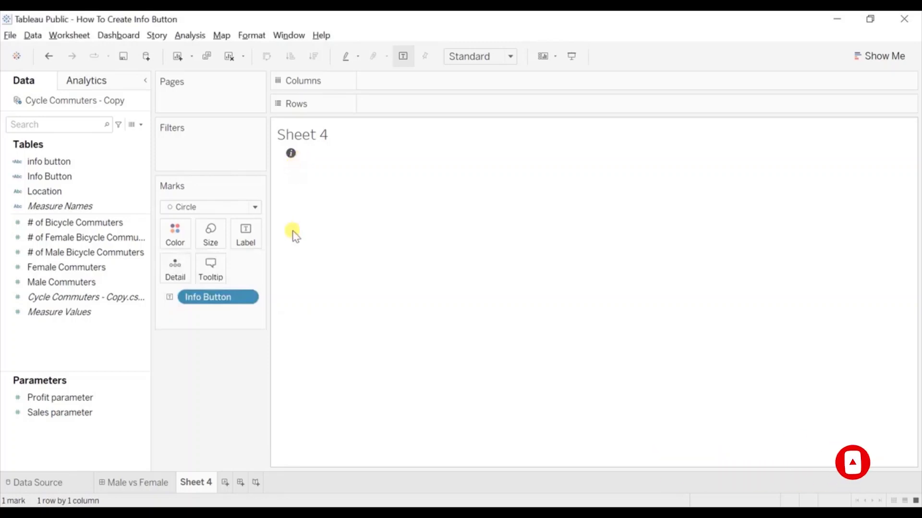
{"action": "left_click", "coordinate": [144, 483]}
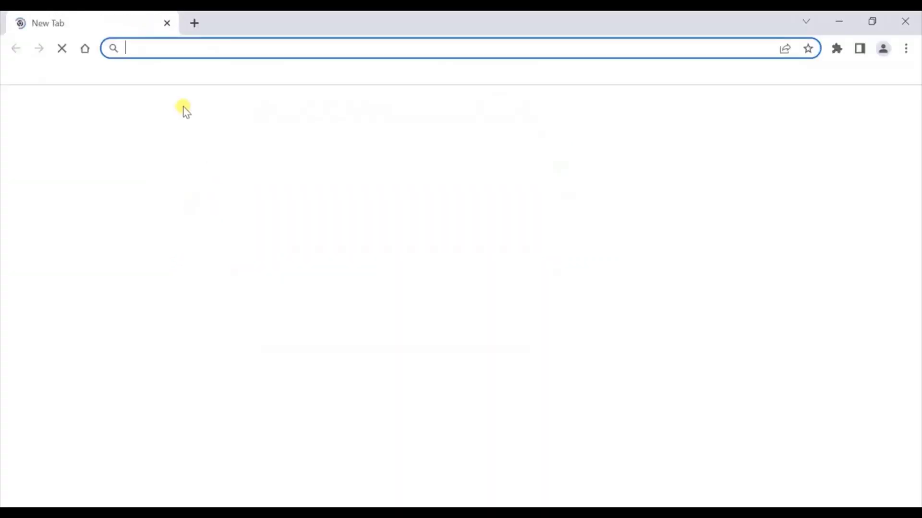
Step: Search Google Images for 'info button png image' and preview Flaticon's black circular 'i' icon
{"action": "type", "text": "i"}
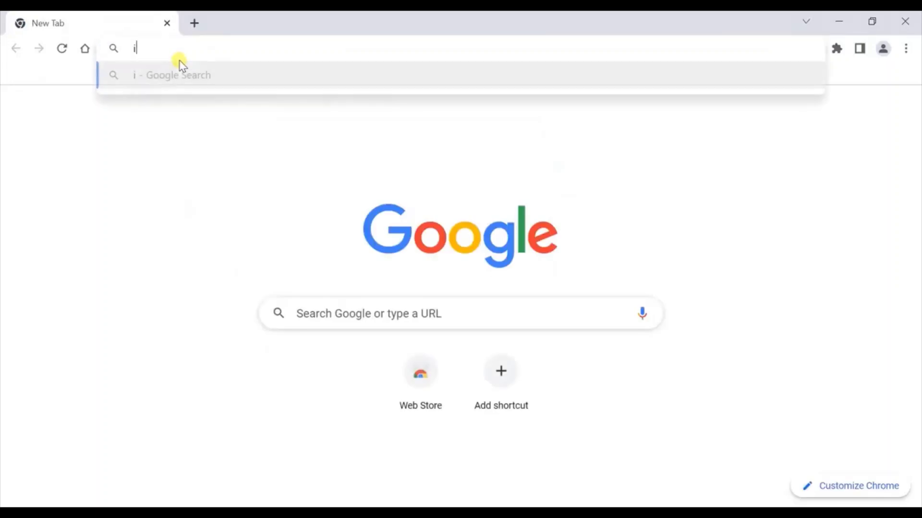
{"action": "type", "text": "nfo bu"}
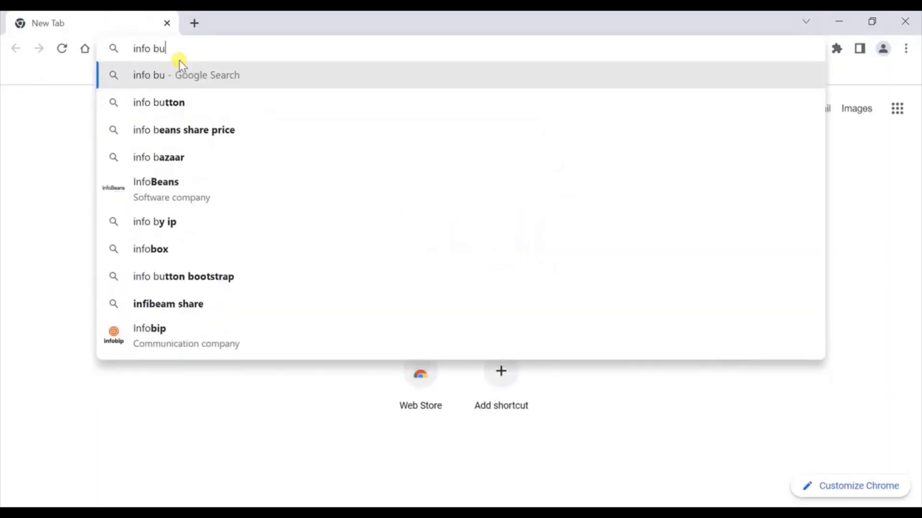
{"action": "type", "text": "tton png image"}
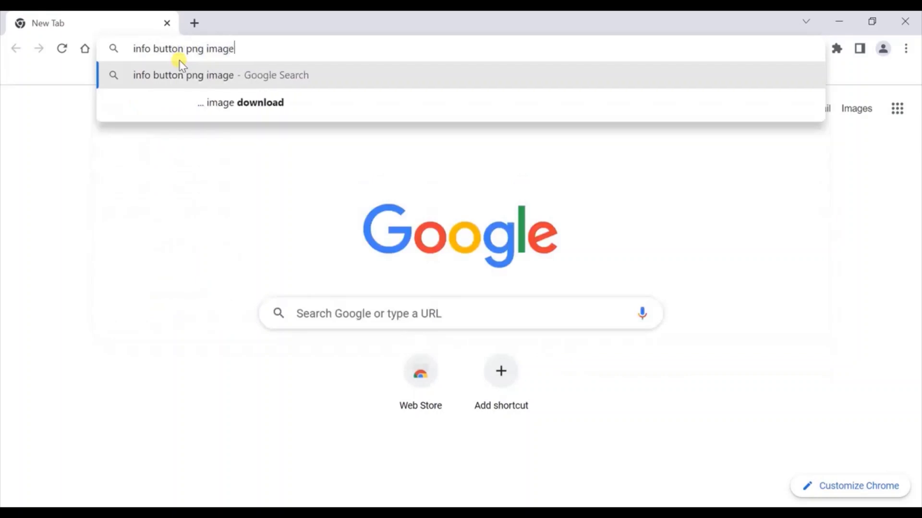
{"action": "key", "text": "Return"}
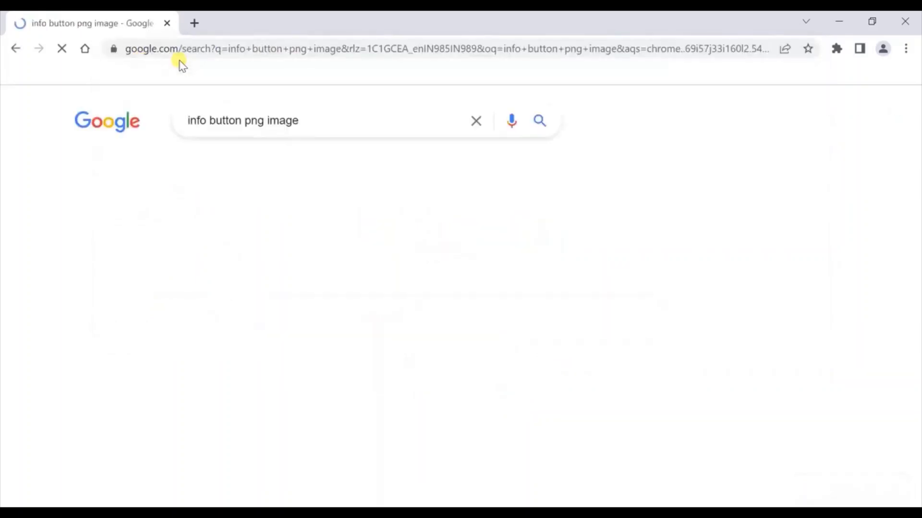
{"action": "left_click", "coordinate": [145, 169]}
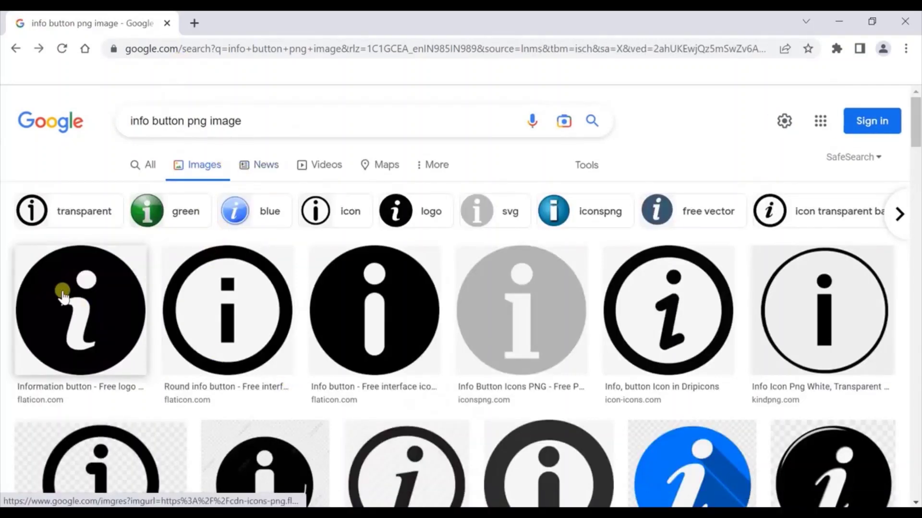
{"action": "left_click", "coordinate": [63, 296]}
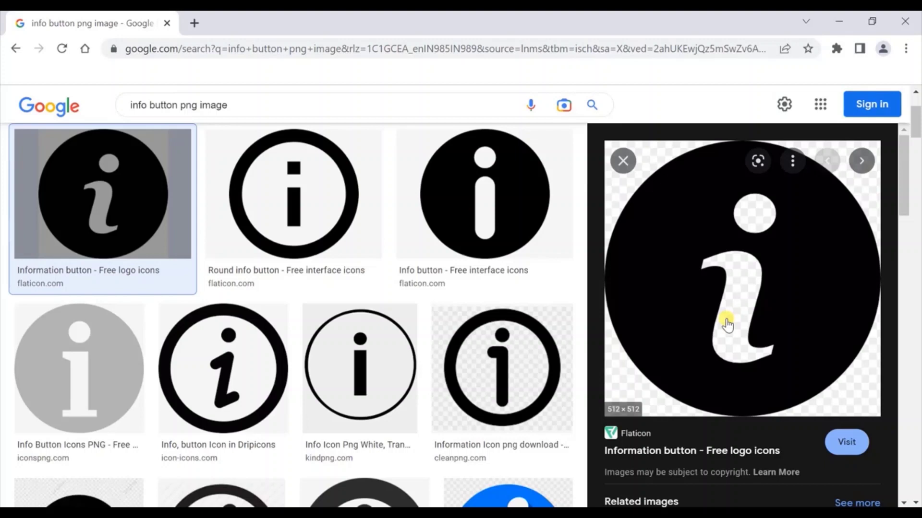
Step: Save the previewed icon, browsing to Documents > My Tableau Repository > Shapes
{"action": "right_click", "coordinate": [693, 278]}
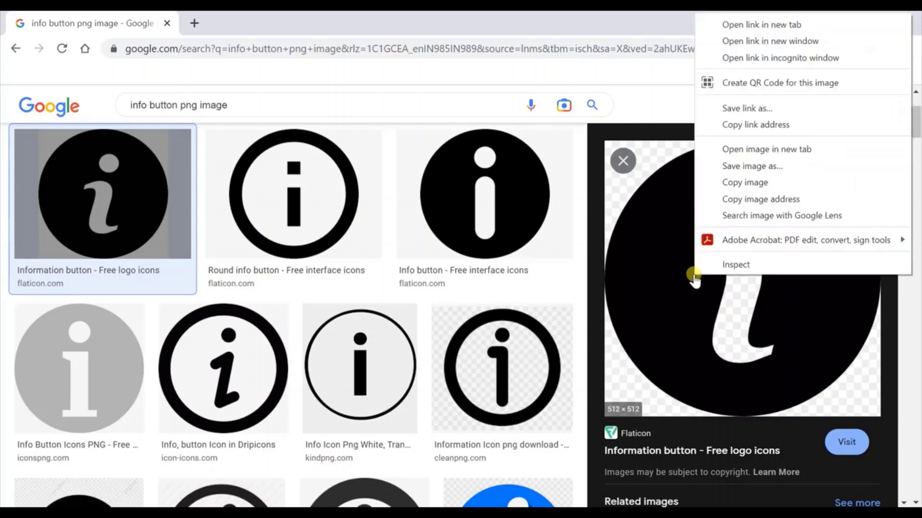
{"action": "left_click", "coordinate": [738, 167]}
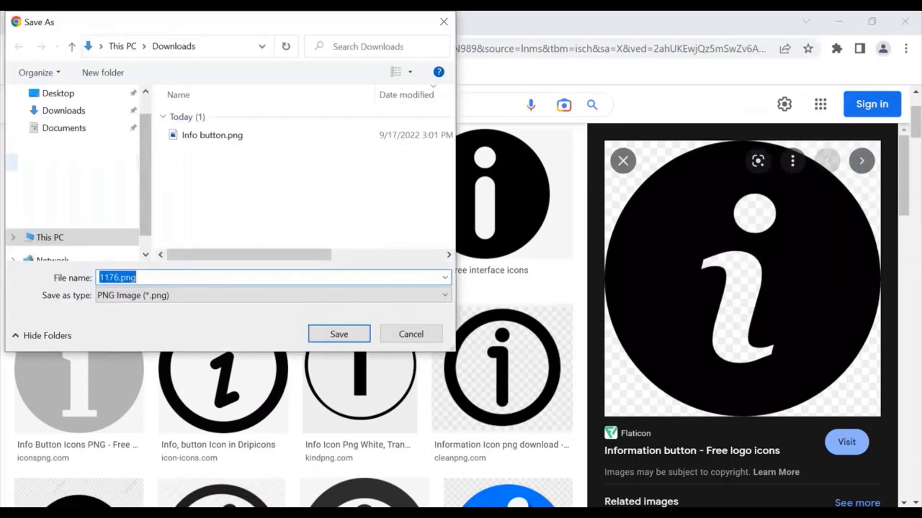
{"action": "left_click", "coordinate": [77, 129]}
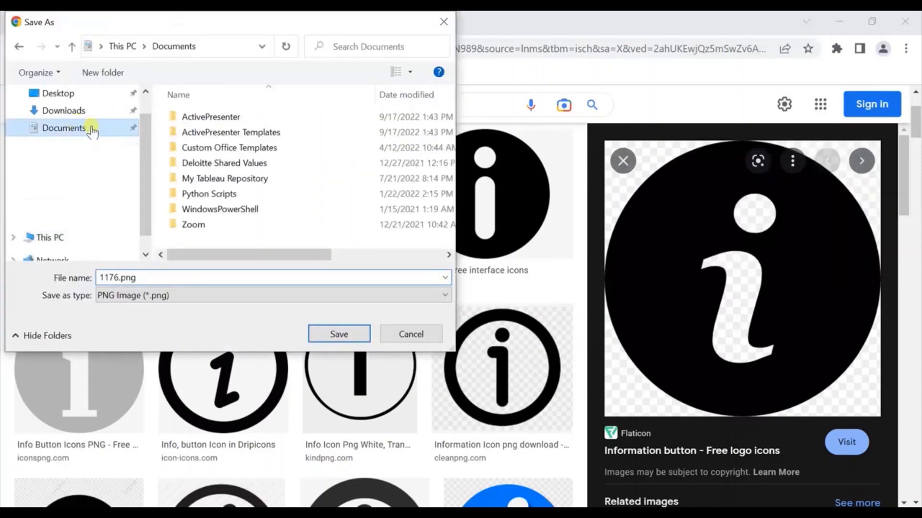
{"action": "left_click", "coordinate": [206, 178]}
{"action": "double_click", "coordinate": [205, 178]}
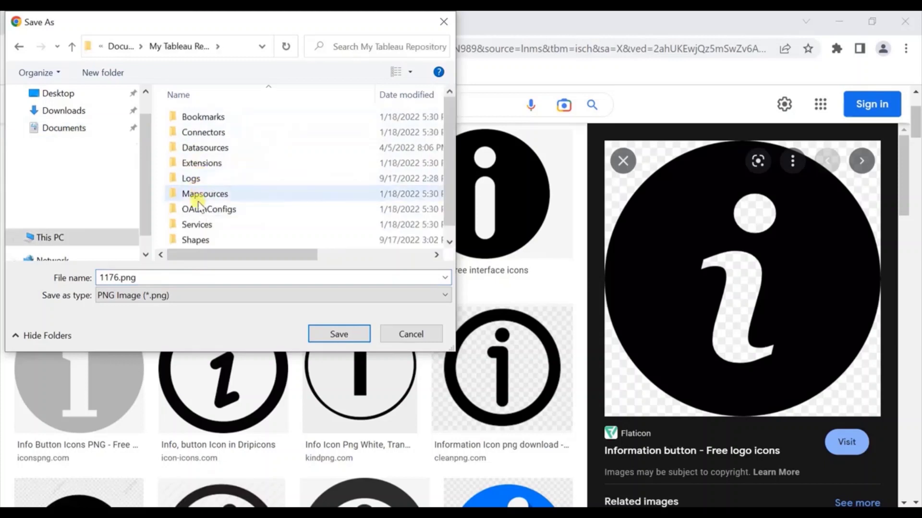
{"action": "double_click", "coordinate": [199, 238]}
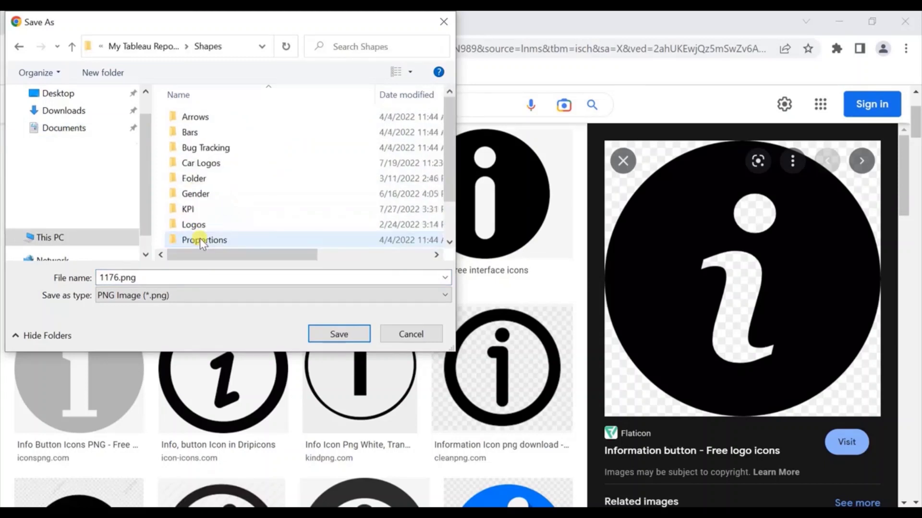
Step: Create and open a new 'Custom Images' folder inside Shapes
{"action": "right_click", "coordinate": [280, 178]}
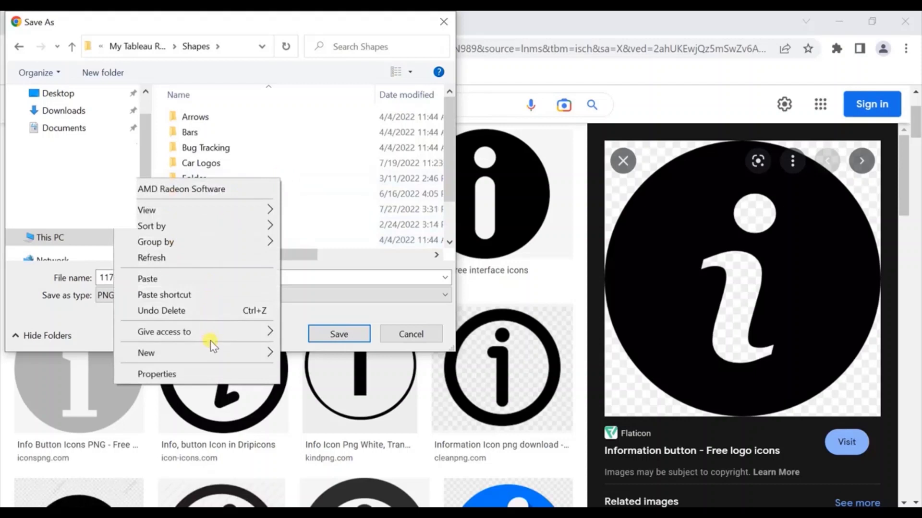
{"action": "mouse_move", "coordinate": [212, 356]}
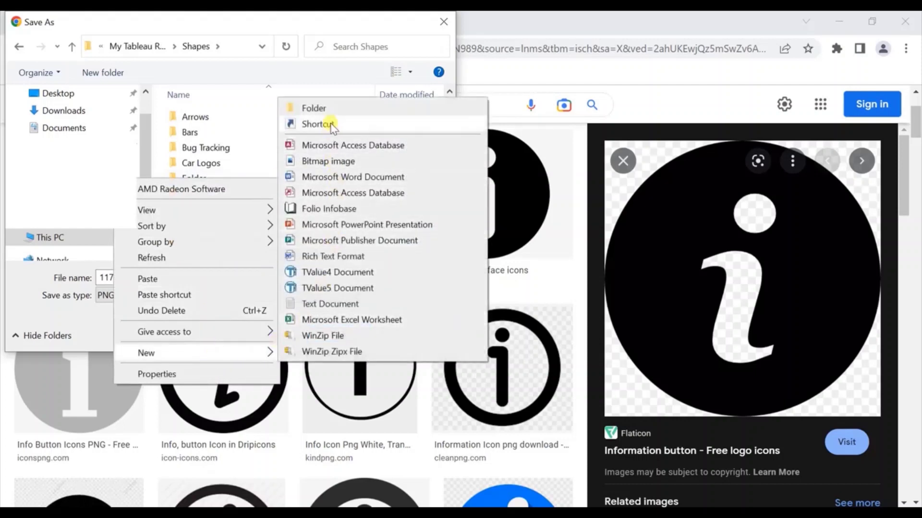
{"action": "left_click", "coordinate": [304, 107]}
{"action": "type", "text": "C"}
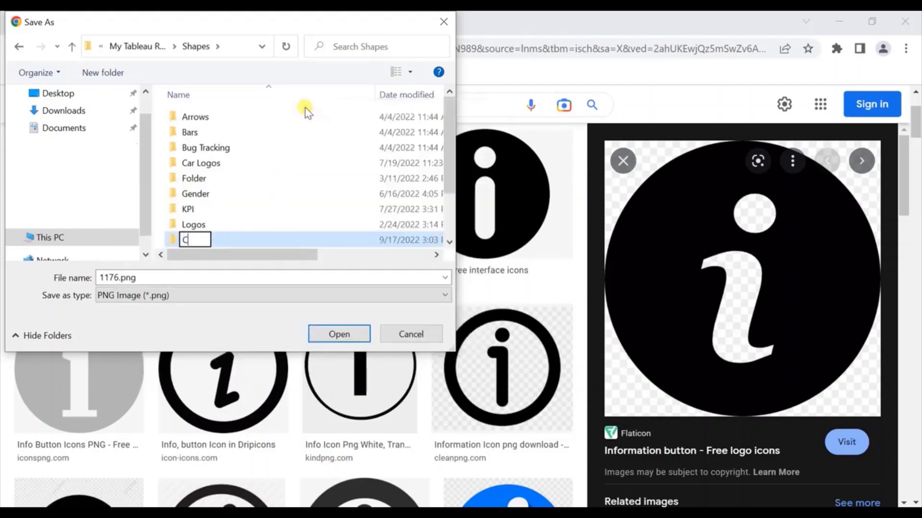
{"action": "type", "text": "ustom Images"}
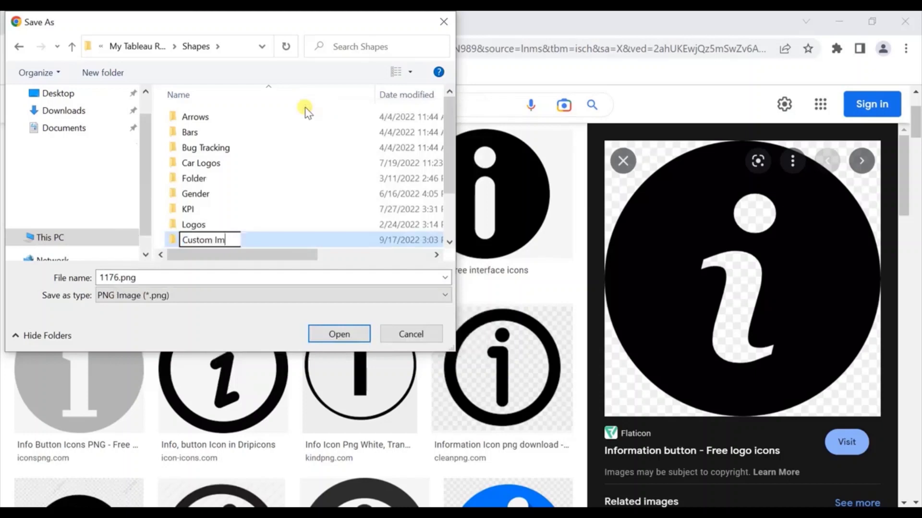
{"action": "key", "text": "Return"}
{"action": "key", "text": "Return"}
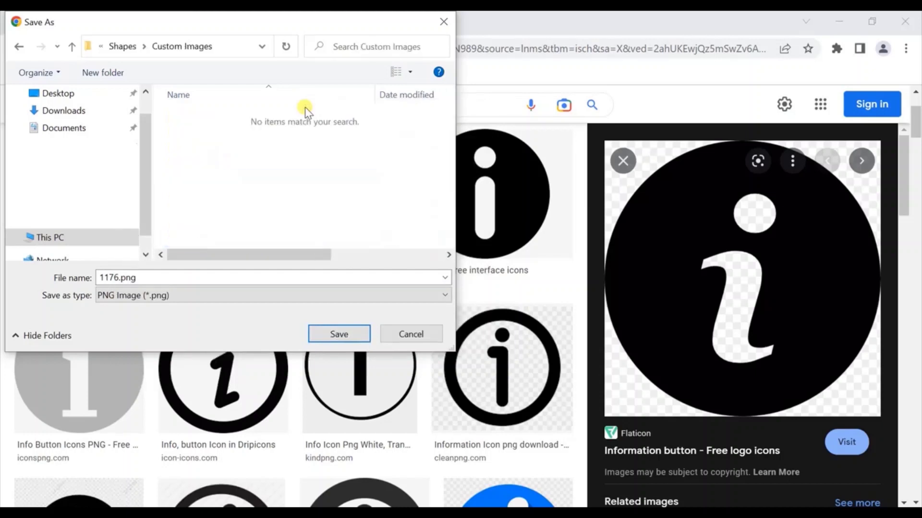
Step: Save the icon there with the file name 'Info Button'
{"action": "left_click", "coordinate": [137, 277]}
{"action": "double_click", "coordinate": [138, 278]}
{"action": "type", "text": "Info Button"}
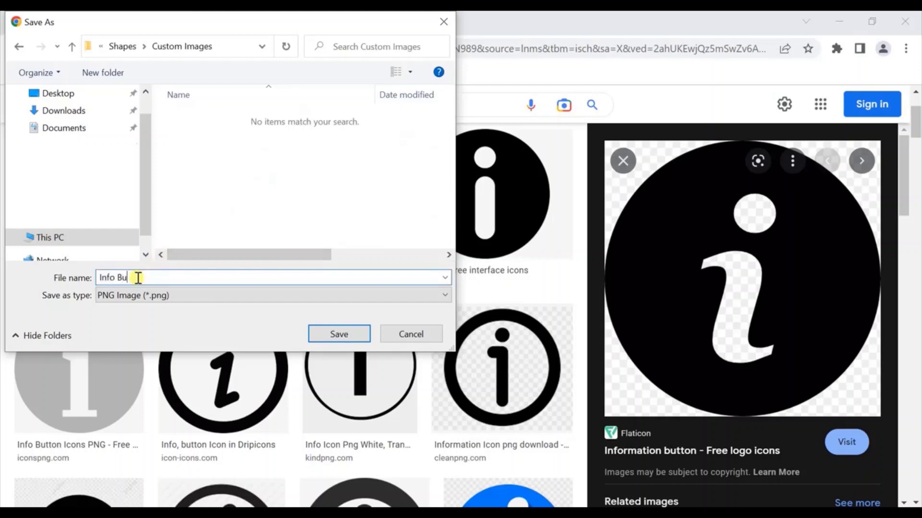
{"action": "left_click", "coordinate": [329, 337]}
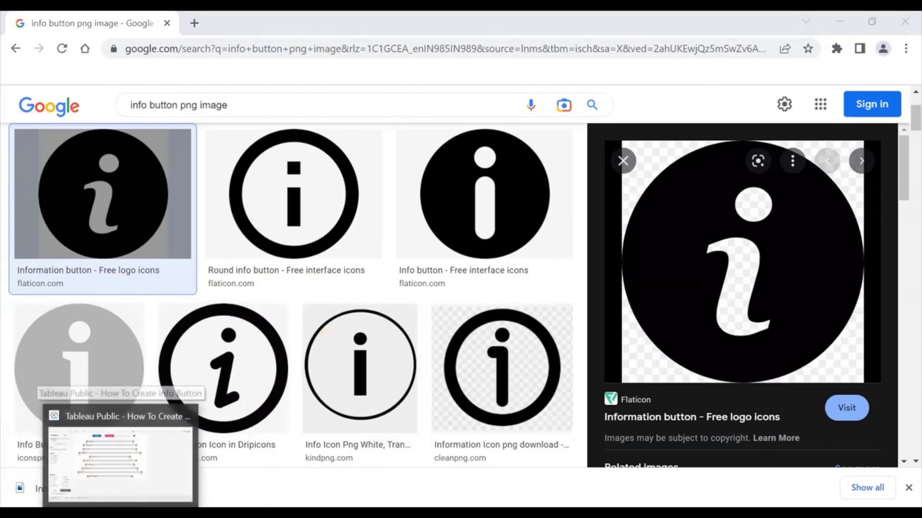
Step: Return to the Tableau Public workbook and add a new blank worksheet, Sheet 5
{"action": "left_click", "coordinate": [134, 480]}
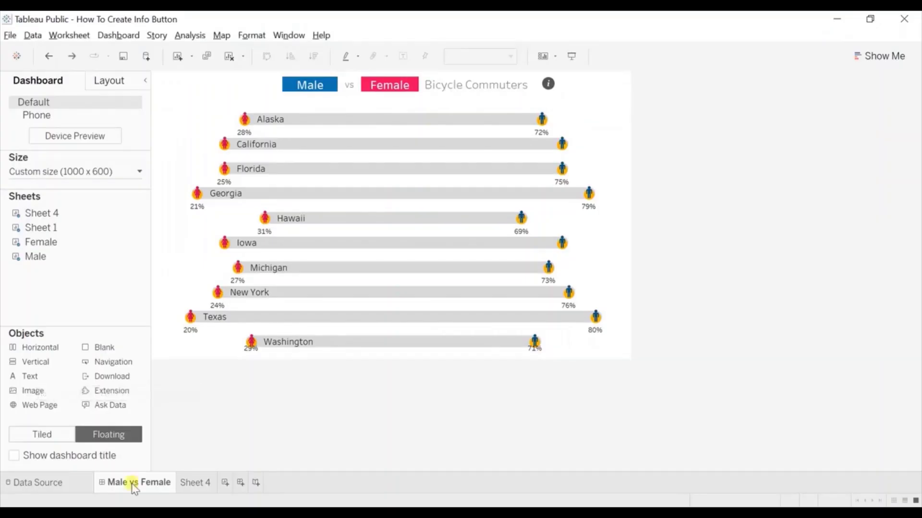
{"action": "left_click", "coordinate": [225, 482]}
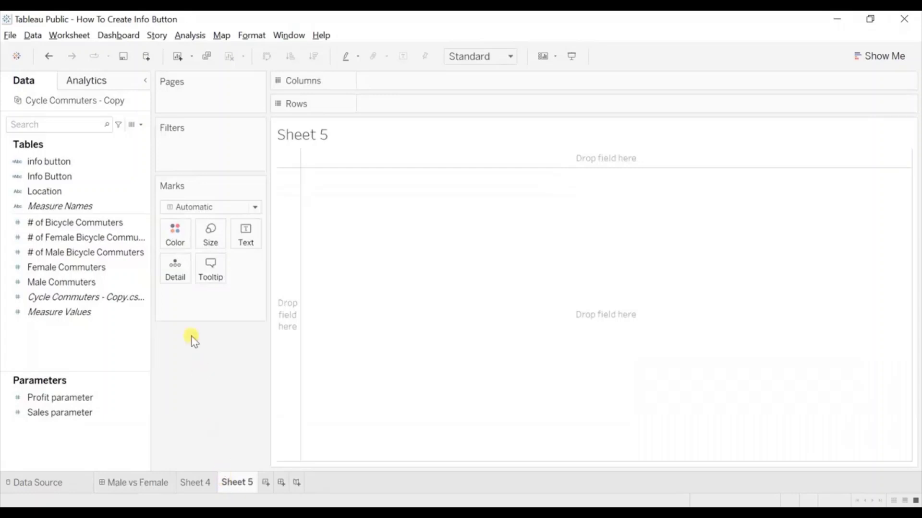
Step: Put an inline Avg(0) calculation on the Rows shelf of Sheet 5
{"action": "double_click", "coordinate": [391, 106]}
{"action": "type", "text": "Avg("}
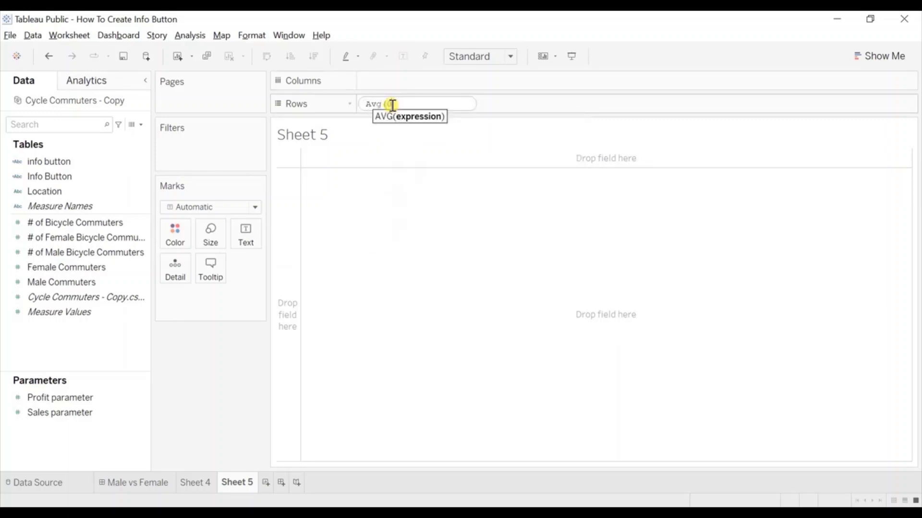
{"action": "type", "text": "0)"}
{"action": "key", "text": "Return"}
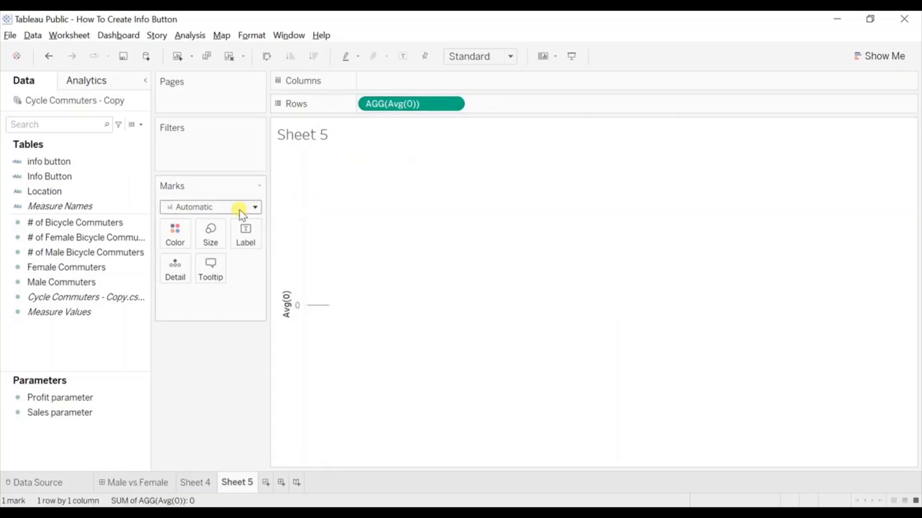
Step: Set the mark type to Shape and open the More Shapes editor
{"action": "left_click", "coordinate": [205, 207]}
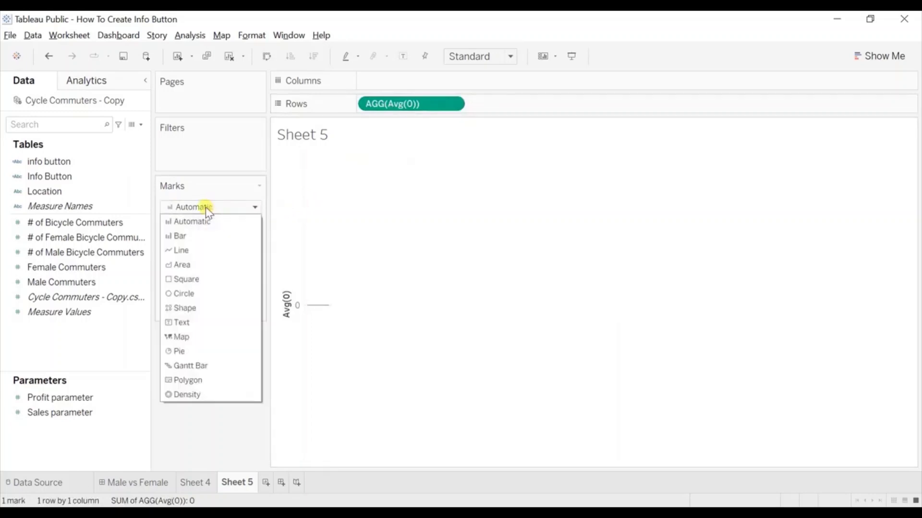
{"action": "left_click", "coordinate": [187, 309]}
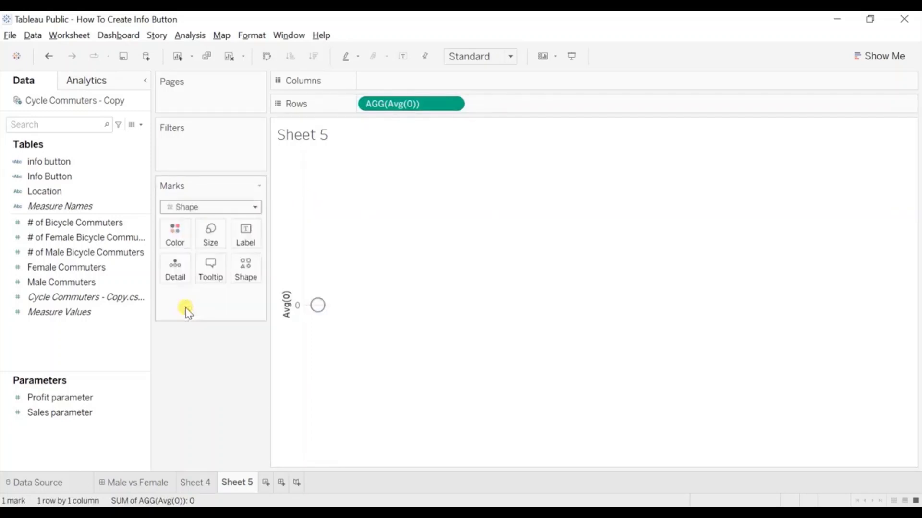
{"action": "left_click", "coordinate": [247, 267]}
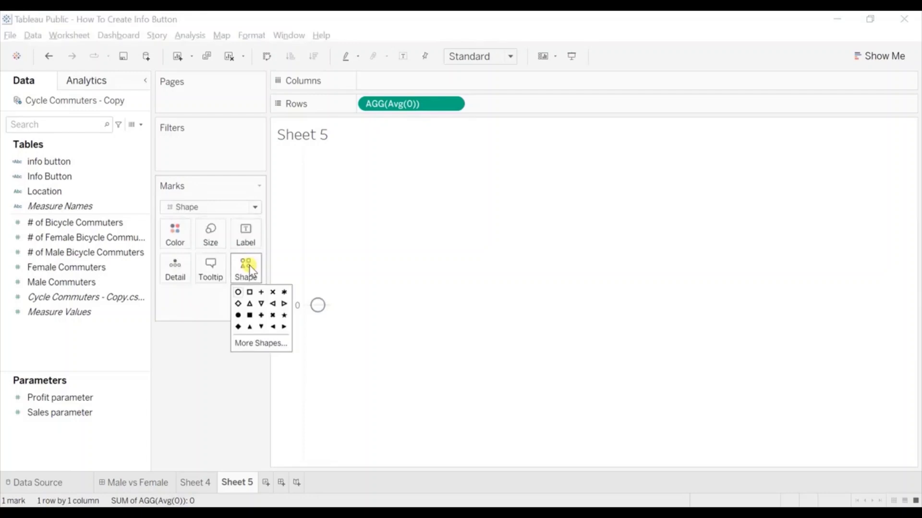
{"action": "left_click", "coordinate": [260, 344]}
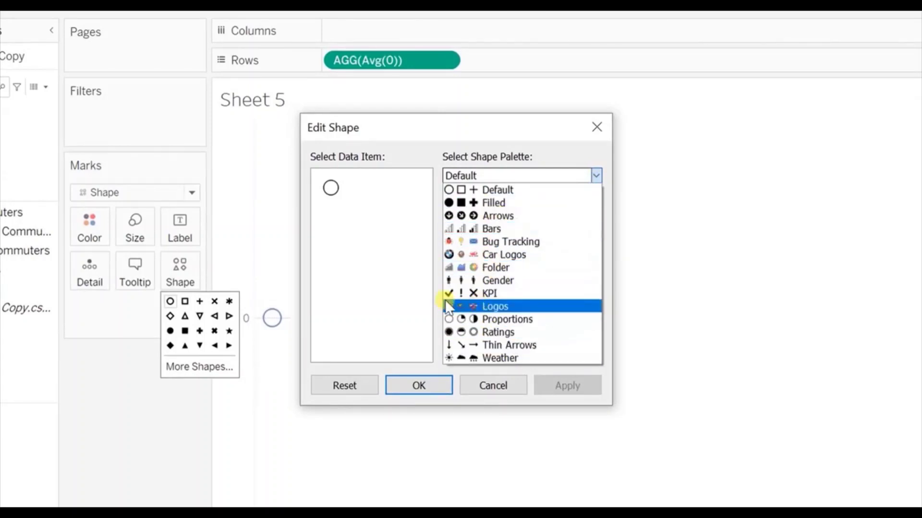
Step: Reload shapes, pick the Custom Images palette, and assign the black 'i' icon to the mark
{"action": "left_click", "coordinate": [403, 298]}
{"action": "left_click", "coordinate": [554, 354]}
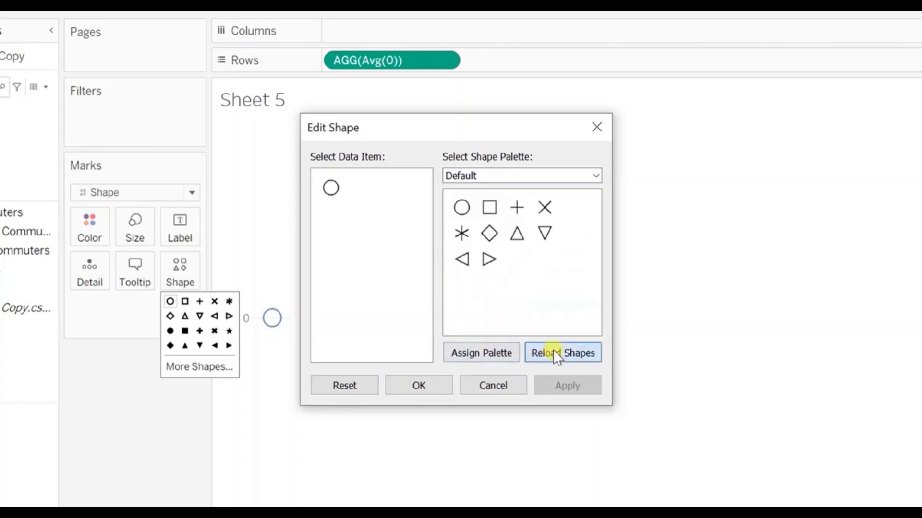
{"action": "left_click", "coordinate": [541, 177]}
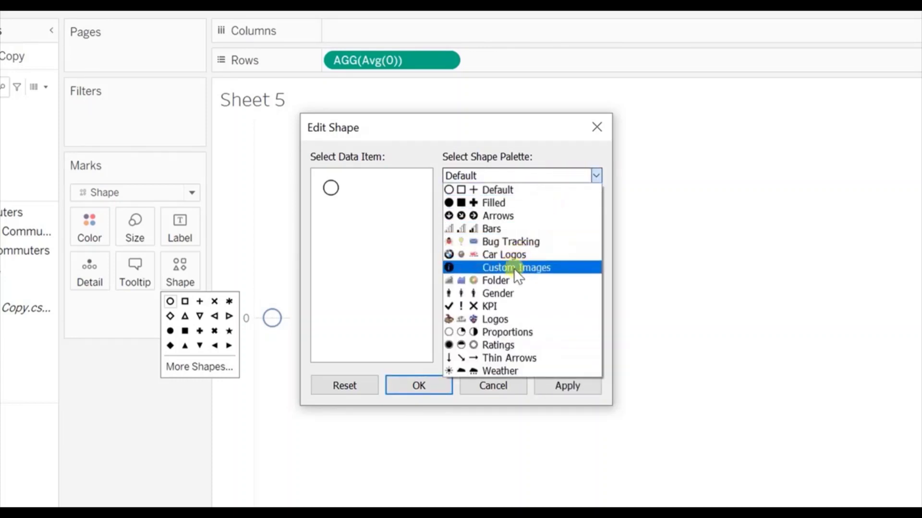
{"action": "left_click", "coordinate": [541, 268]}
{"action": "left_click", "coordinate": [331, 188]}
{"action": "left_click", "coordinate": [460, 212]}
{"action": "left_click", "coordinate": [407, 383]}
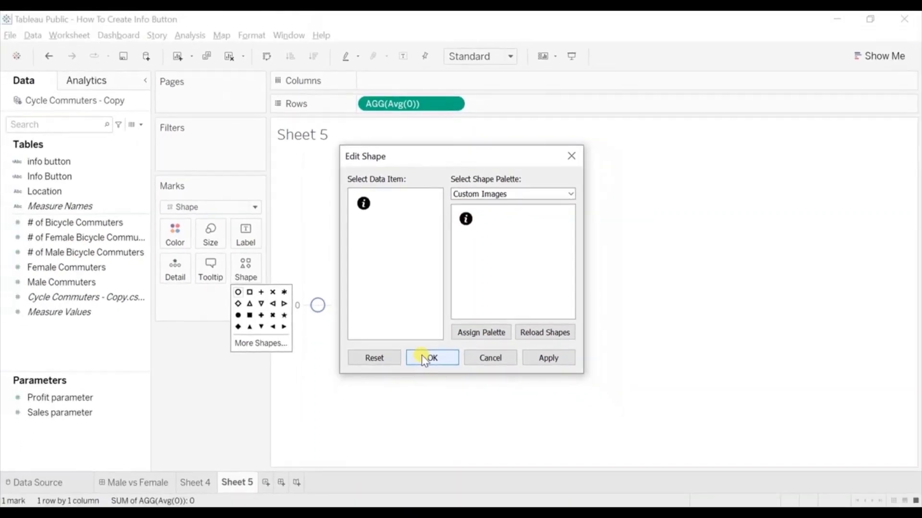
{"action": "left_click", "coordinate": [425, 358]}
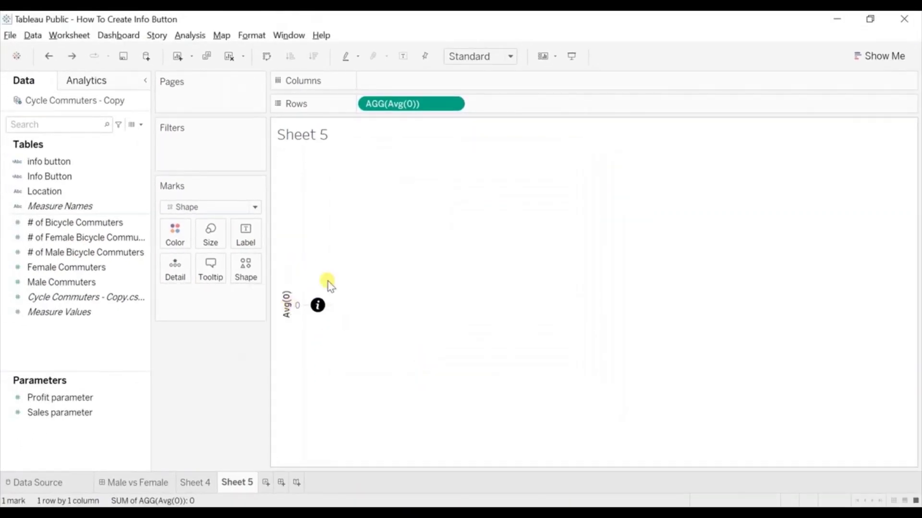
Step: In Format Lines, set the row grid lines and row axis rulers to None
{"action": "right_click", "coordinate": [316, 309]}
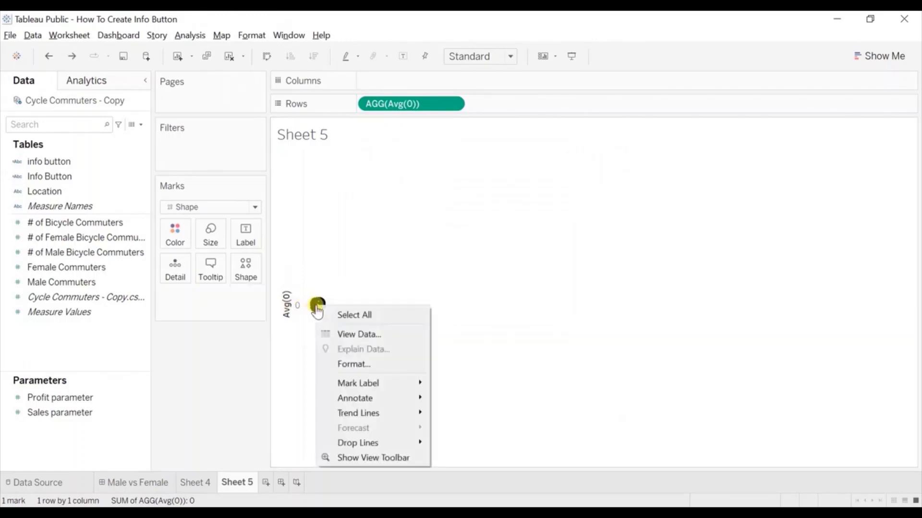
{"action": "left_click", "coordinate": [350, 365]}
{"action": "left_click", "coordinate": [85, 107]}
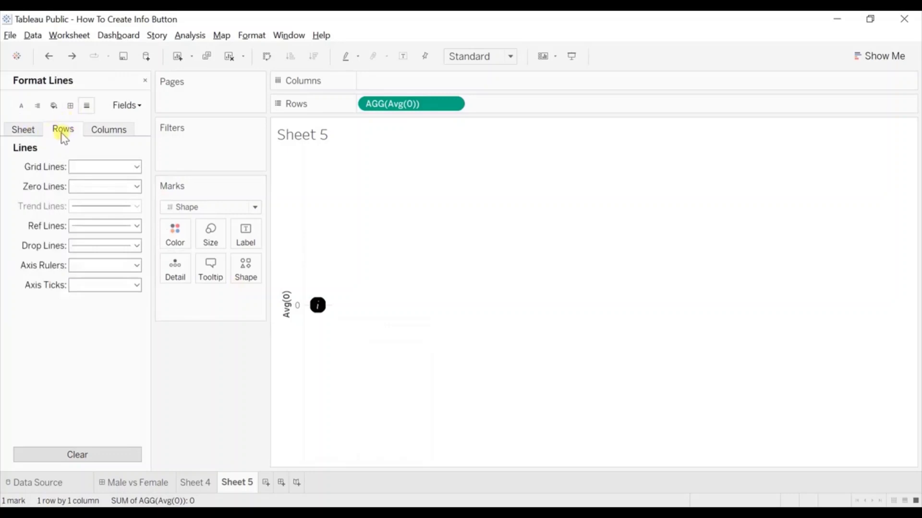
{"action": "left_click", "coordinate": [89, 170]}
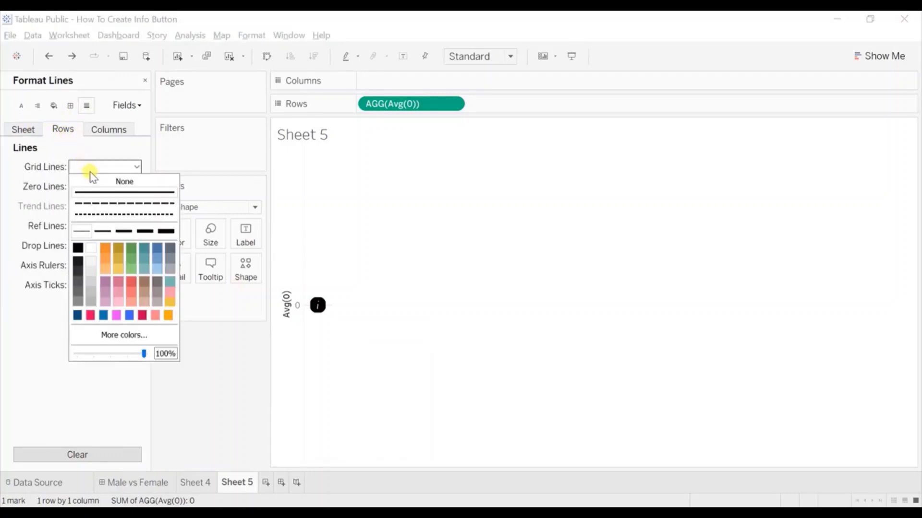
{"action": "left_click", "coordinate": [90, 179]}
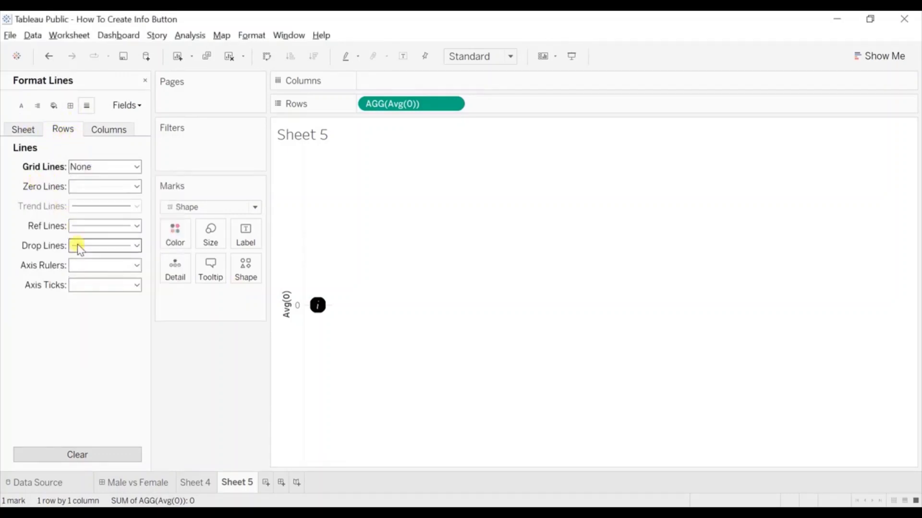
{"action": "left_click", "coordinate": [77, 266]}
{"action": "left_click", "coordinate": [89, 281]}
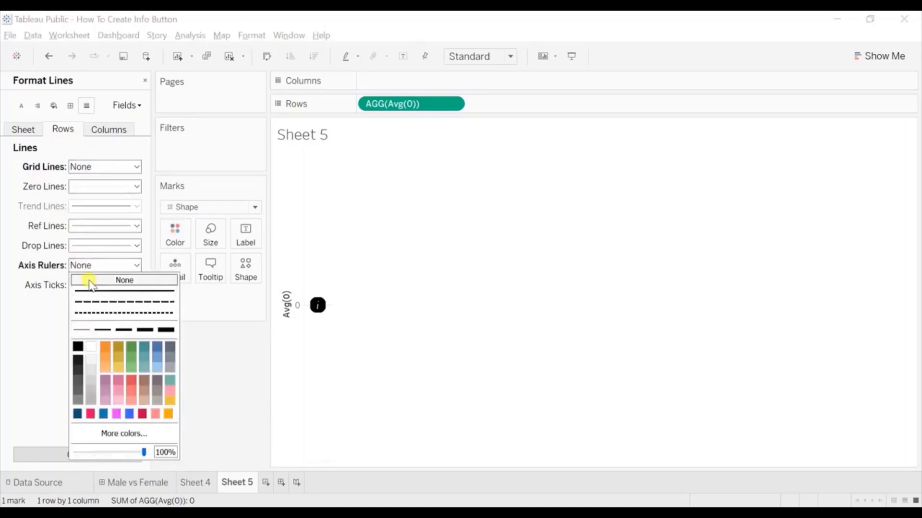
{"action": "left_click", "coordinate": [37, 266]}
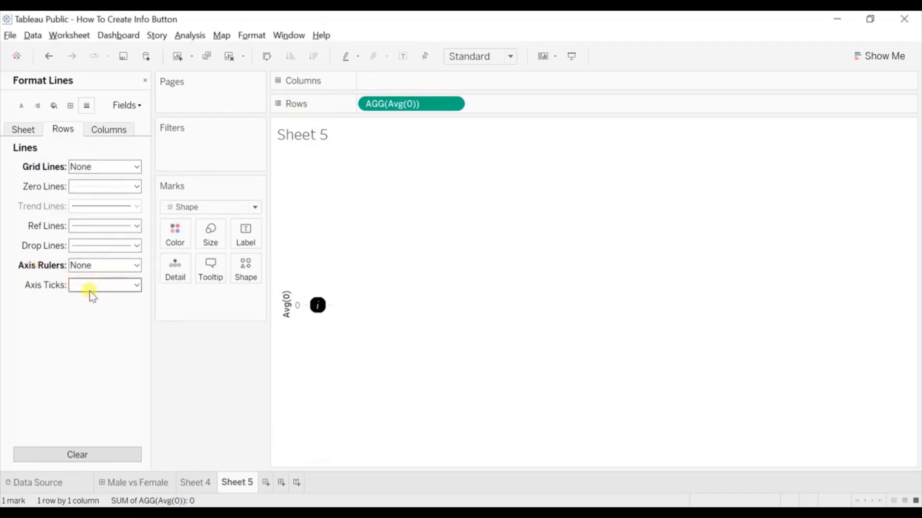
Step: Set the column zero lines to None and hide the Avg(0) axis header
{"action": "left_click", "coordinate": [109, 131]}
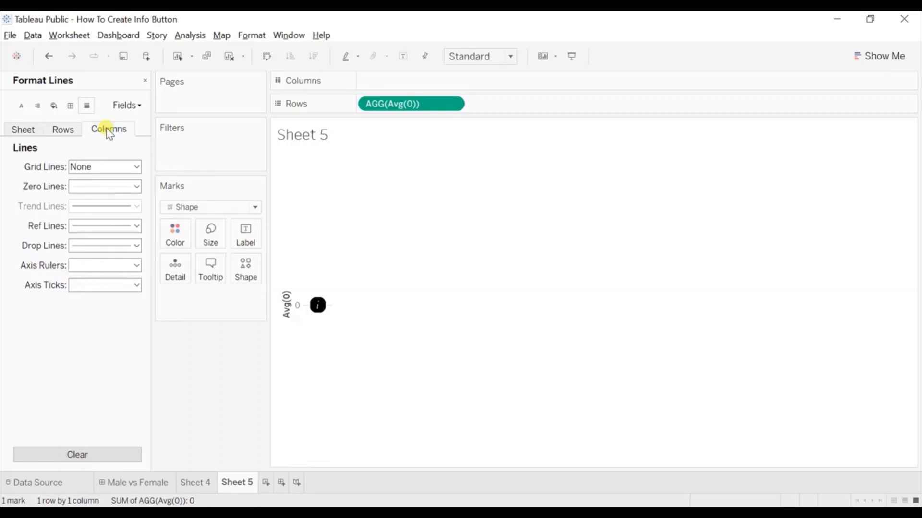
{"action": "left_click", "coordinate": [90, 187]}
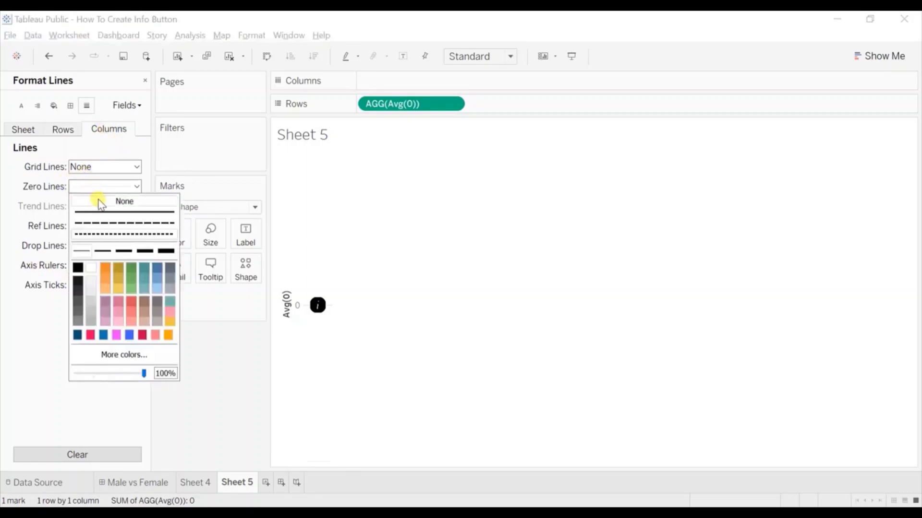
{"action": "left_click", "coordinate": [100, 203]}
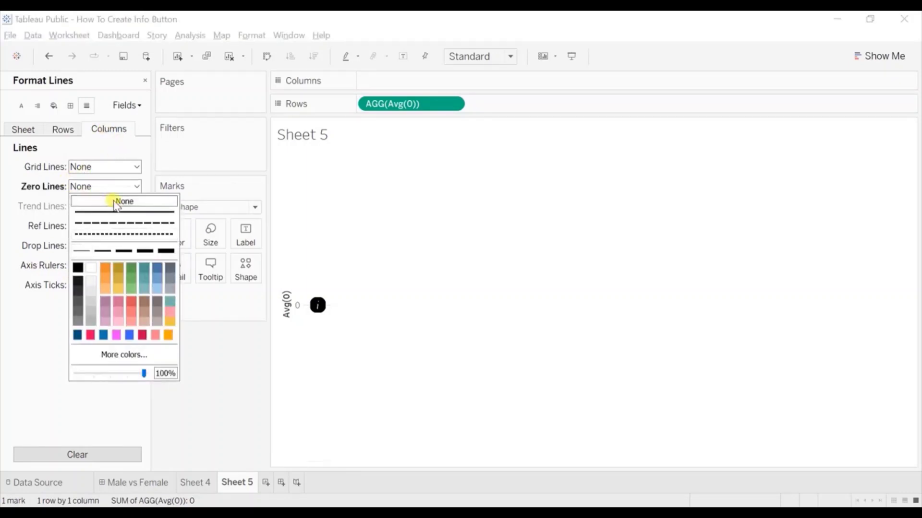
{"action": "left_click", "coordinate": [240, 347]}
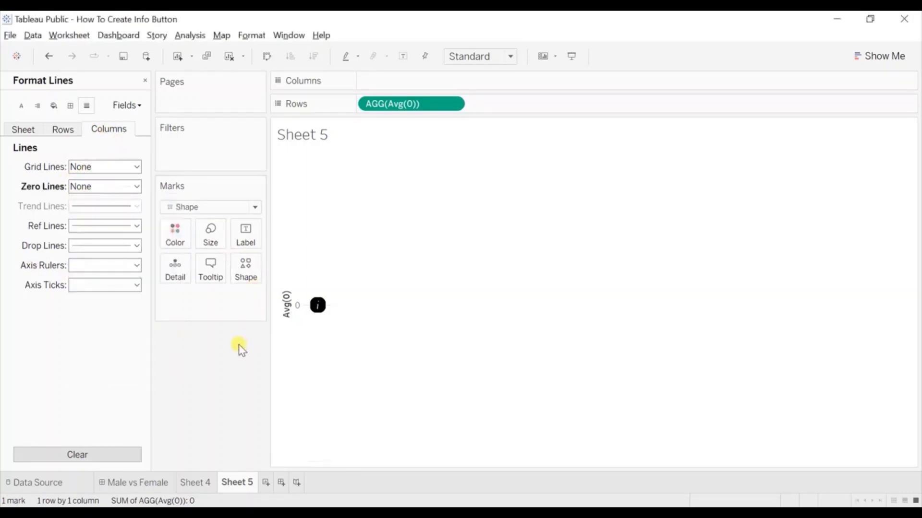
{"action": "right_click", "coordinate": [289, 311]}
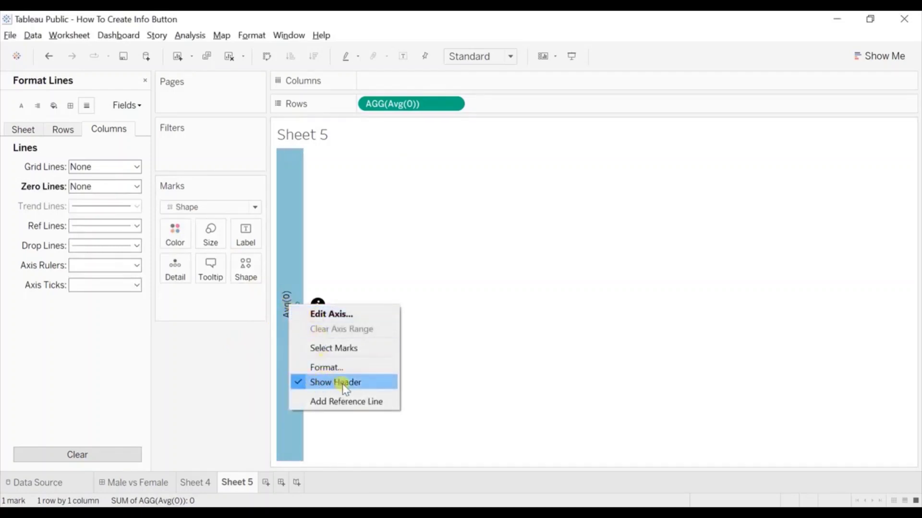
{"action": "left_click", "coordinate": [320, 384]}
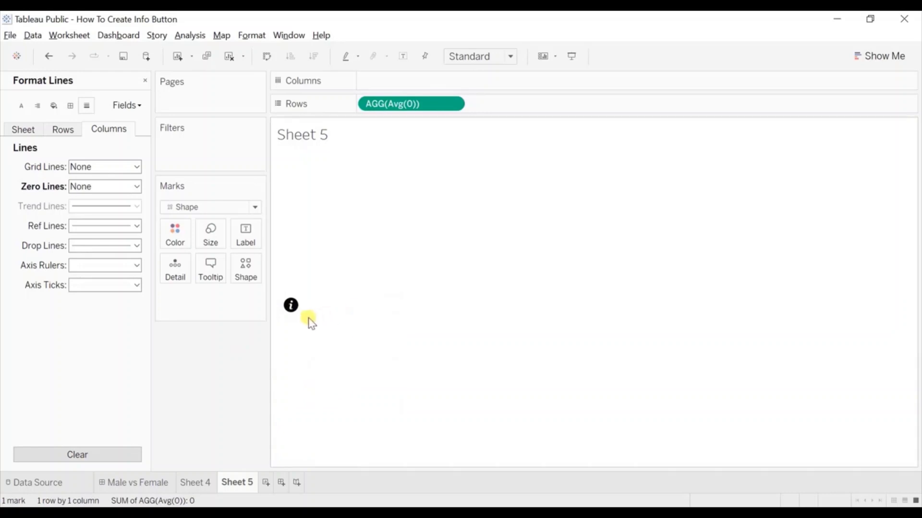
Step: Replace the tooltip text with 'Comparison of bicycle commuters by gender' at font size 12
{"action": "mouse_move", "coordinate": [292, 316]}
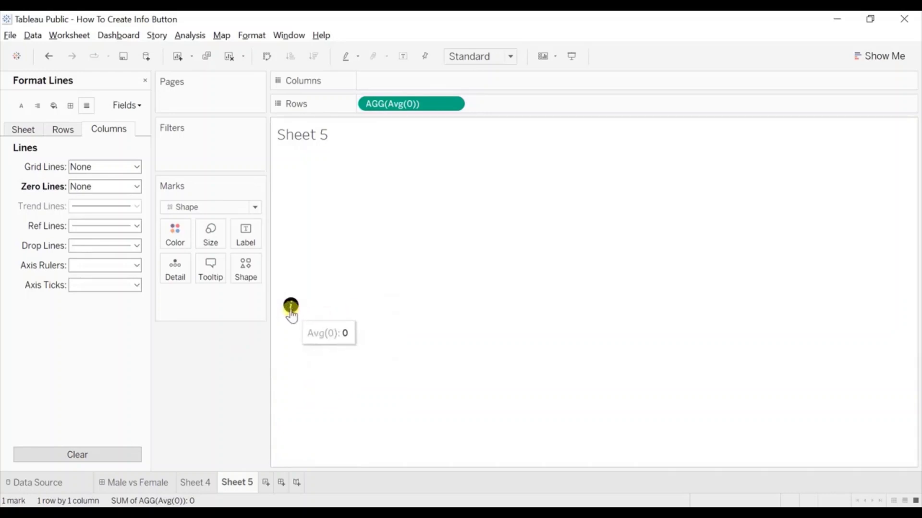
{"action": "left_click", "coordinate": [210, 269]}
{"action": "key", "text": "ctrl+a"}
{"action": "type", "text": "Comprison"}
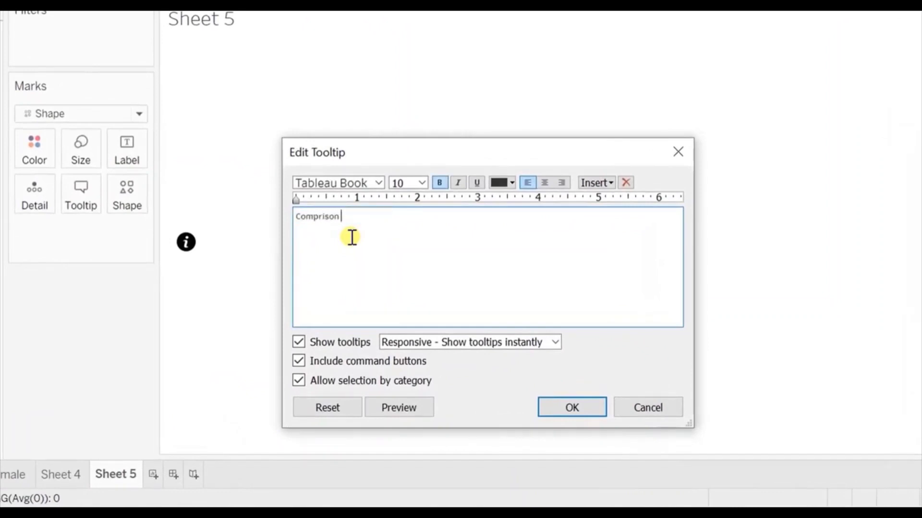
{"action": "key", "text": "BackSpace"}
{"action": "key", "text": "BackSpace"}
{"action": "key", "text": "BackSpace"}
{"action": "key", "text": "BackSpace"}
{"action": "key", "text": "BackSpace"}
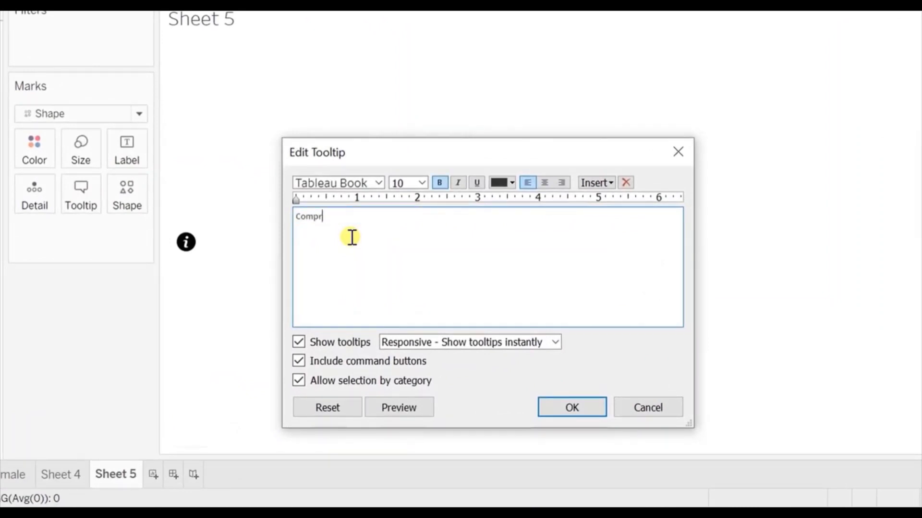
{"action": "type", "text": "arison of bicycle commuters by gender"}
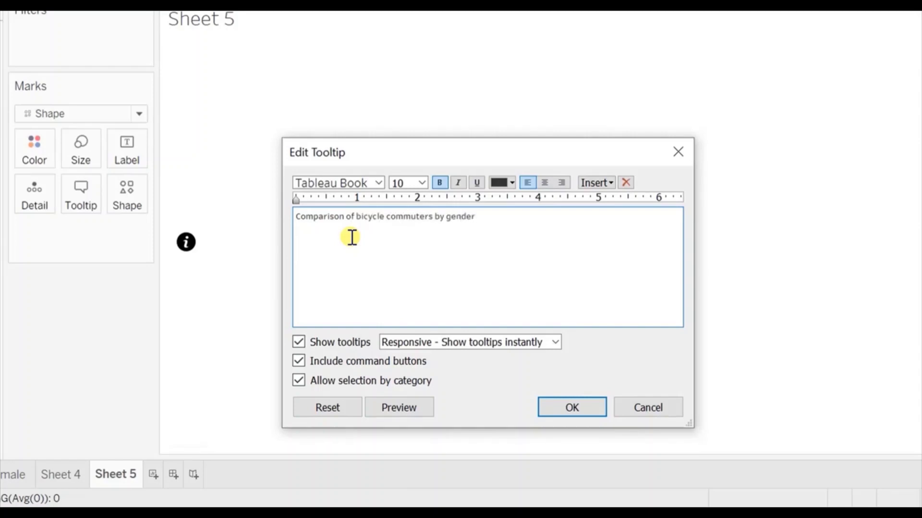
{"action": "key", "text": "ctrl+a"}
{"action": "left_click", "coordinate": [423, 183]}
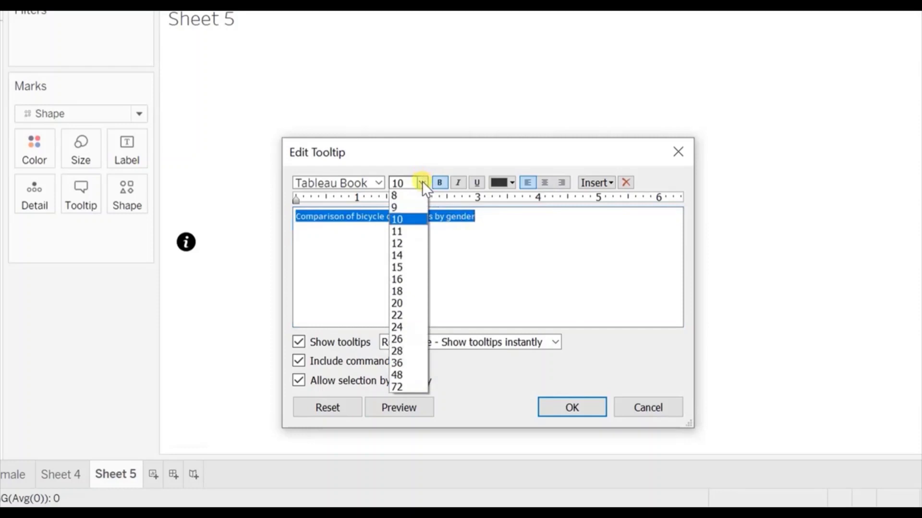
{"action": "left_click", "coordinate": [411, 245]}
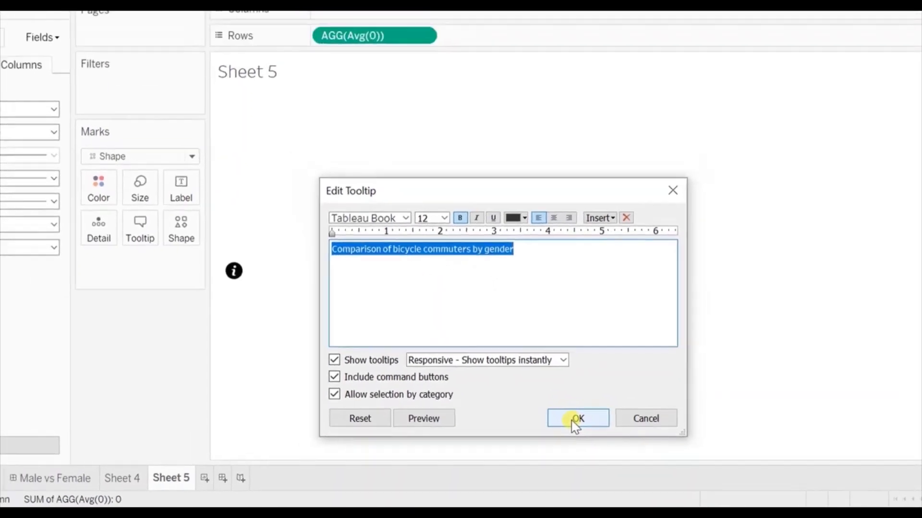
{"action": "left_click", "coordinate": [576, 420]}
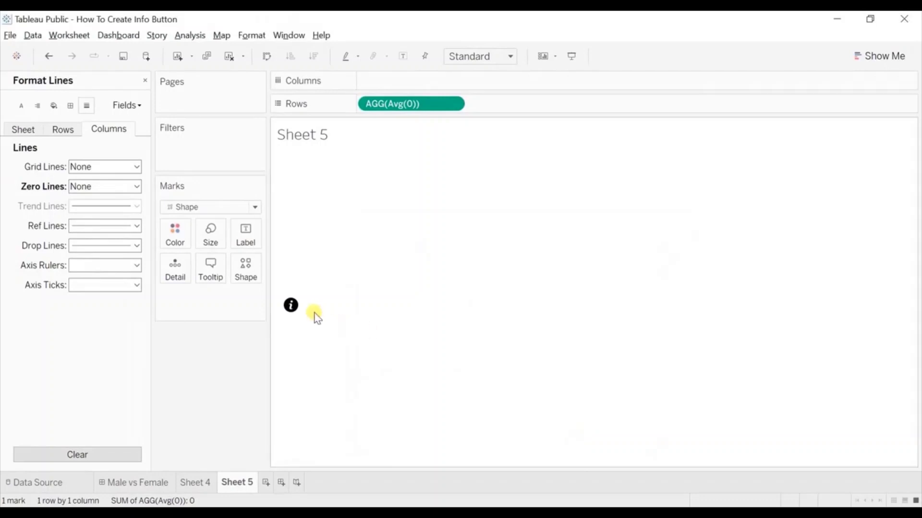
{"action": "mouse_move", "coordinate": [291, 311]}
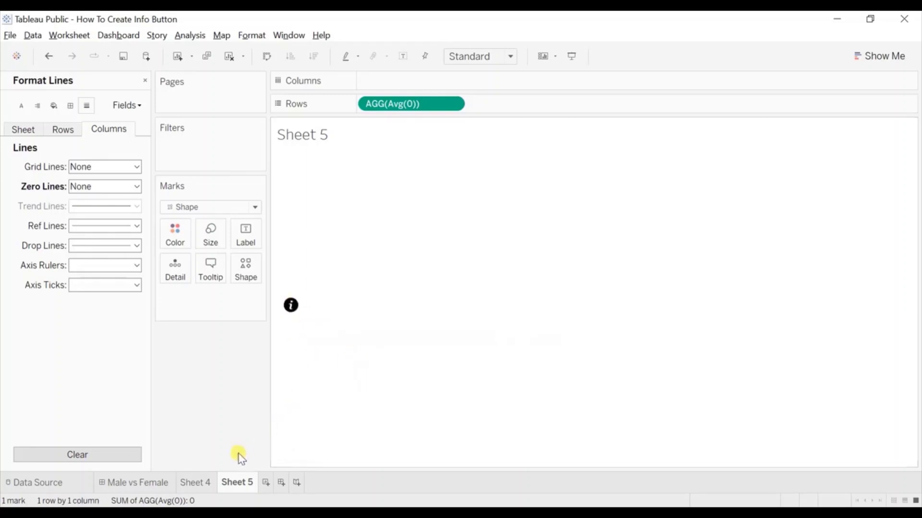
Step: Add Sheet 5 as a floating item near the Male vs Female dashboard heading
{"action": "left_click", "coordinate": [149, 482]}
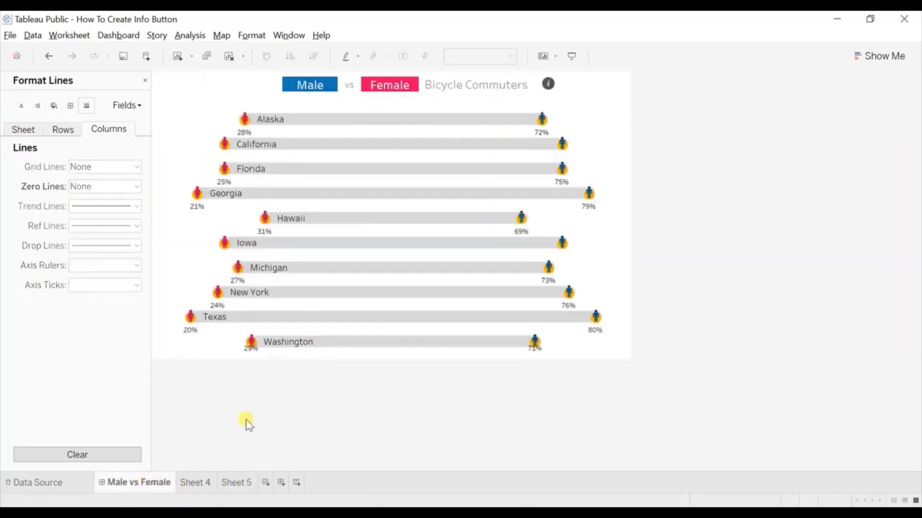
{"action": "left_click", "coordinate": [145, 84]}
{"action": "left_click_drag", "start_coordinate": [30, 228], "coordinate": [181, 74]}
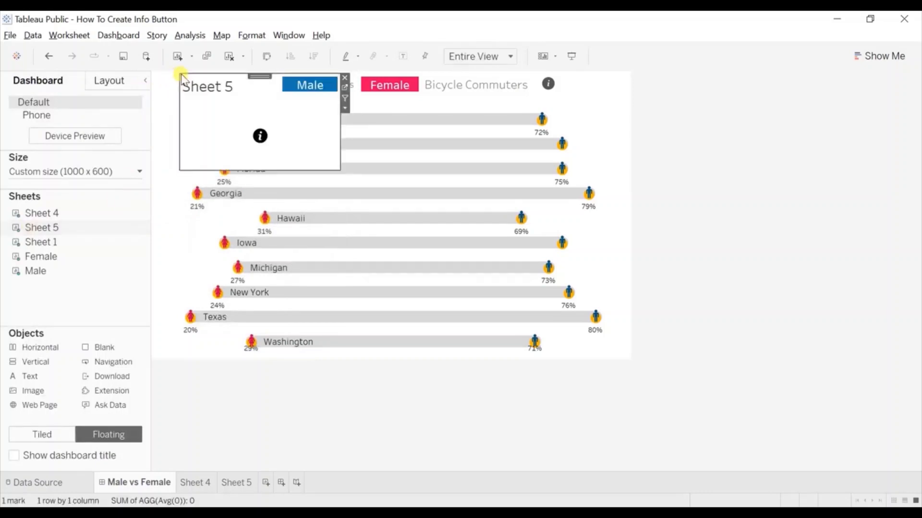
Step: Hide Sheet 5's title and shrink its container to fit the info icon
{"action": "right_click", "coordinate": [226, 90]}
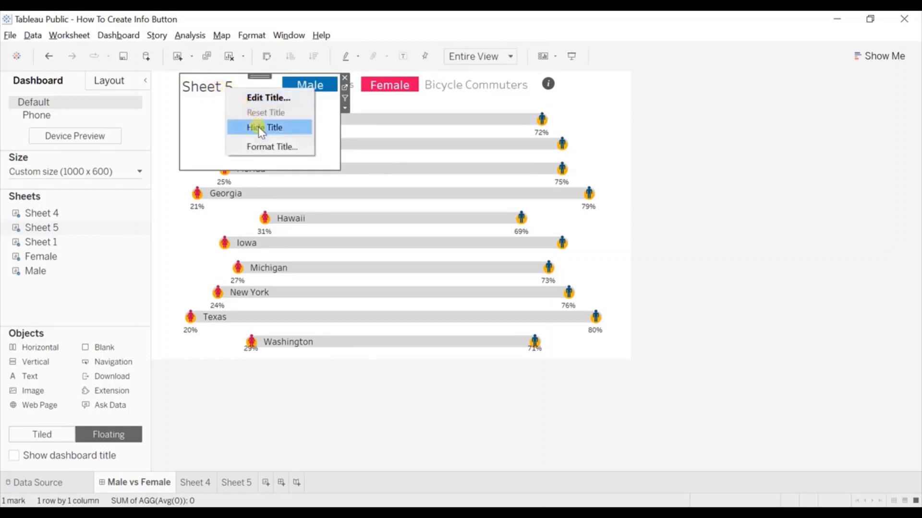
{"action": "left_click", "coordinate": [261, 129]}
{"action": "left_click_drag", "start_coordinate": [337, 167], "coordinate": [202, 76]}
{"action": "left_click", "coordinate": [222, 95]}
{"action": "mouse_move", "coordinate": [205, 96]}
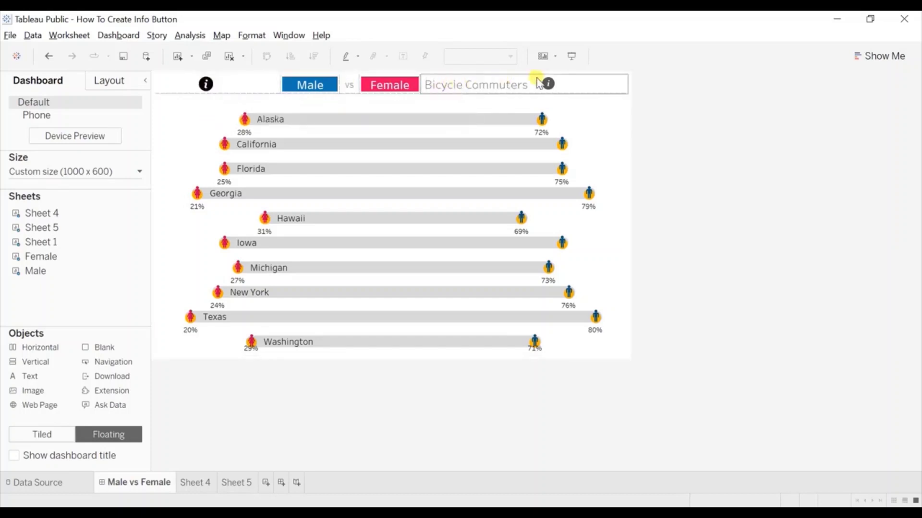
{"action": "mouse_move", "coordinate": [552, 87]}
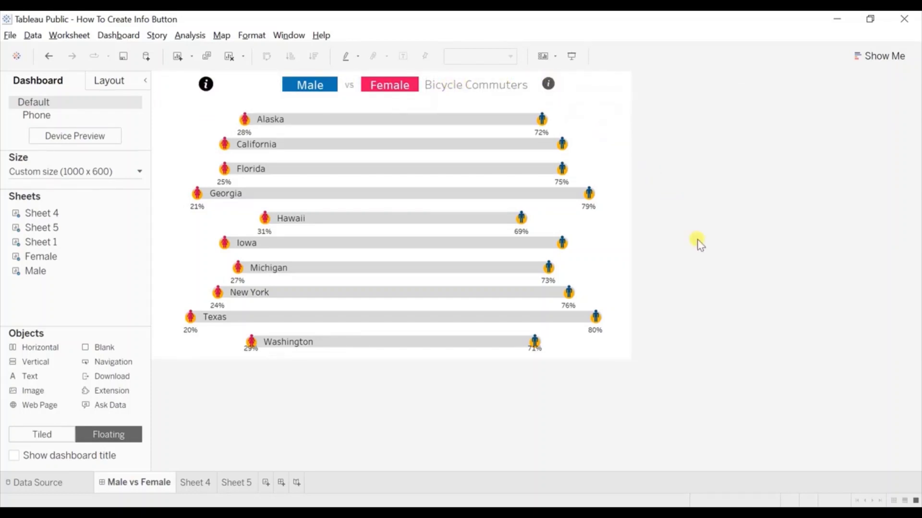